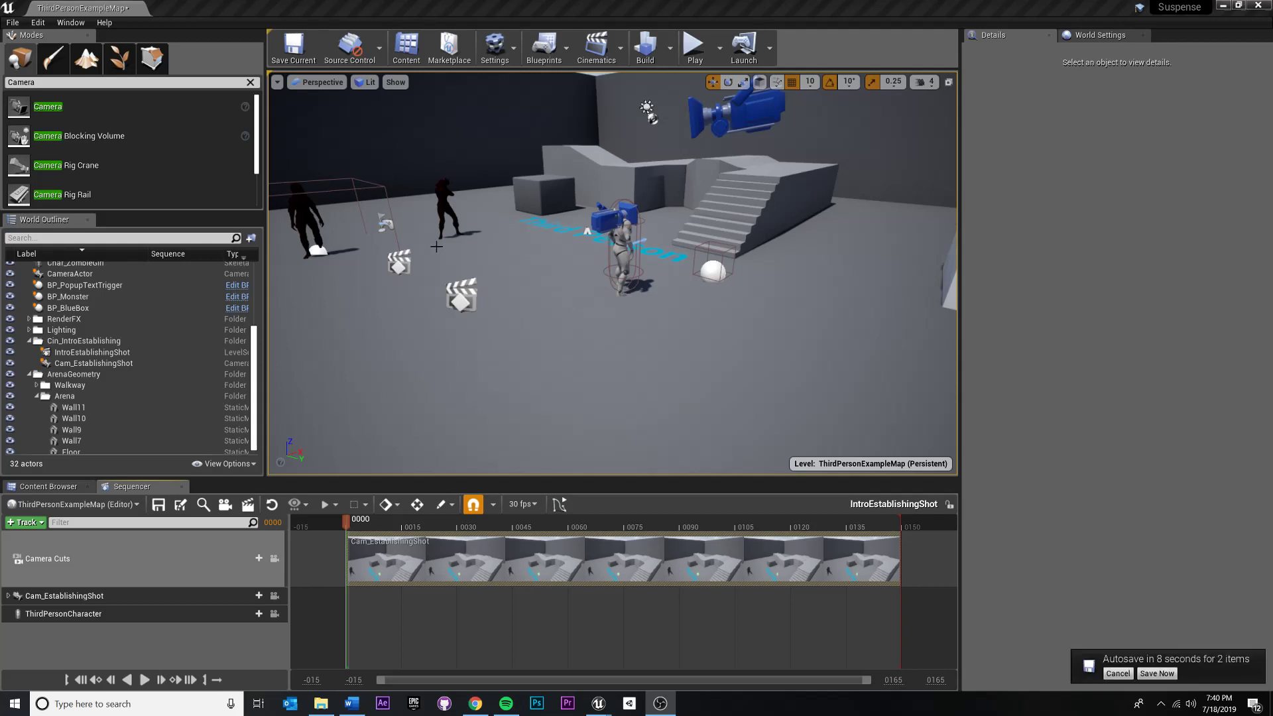
Step: Select Cam_EstablishingShot in the sequence and expand its Transform track to show Location, Rotation and Scale
{"action": "right_click_drag", "start_coordinate": [612, 273], "coordinate": [613, 291]}
{"action": "left_click", "coordinate": [166, 596]}
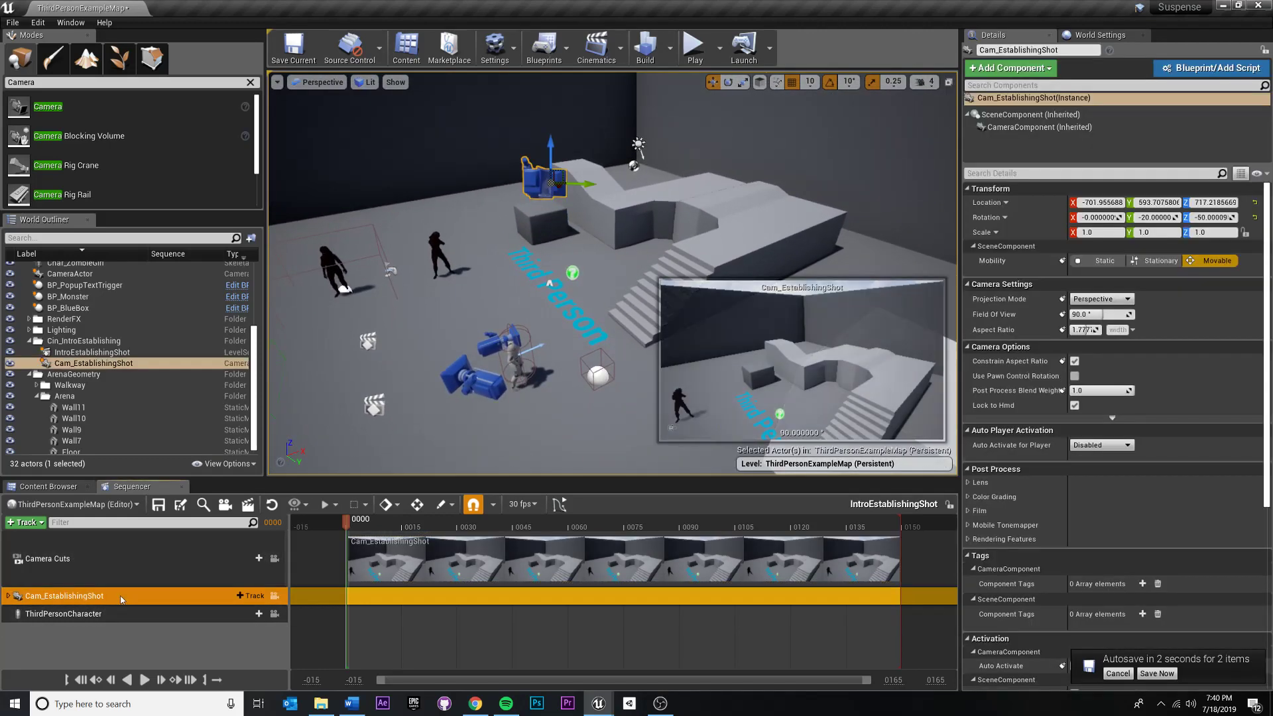
{"action": "left_click", "coordinate": [91, 614]}
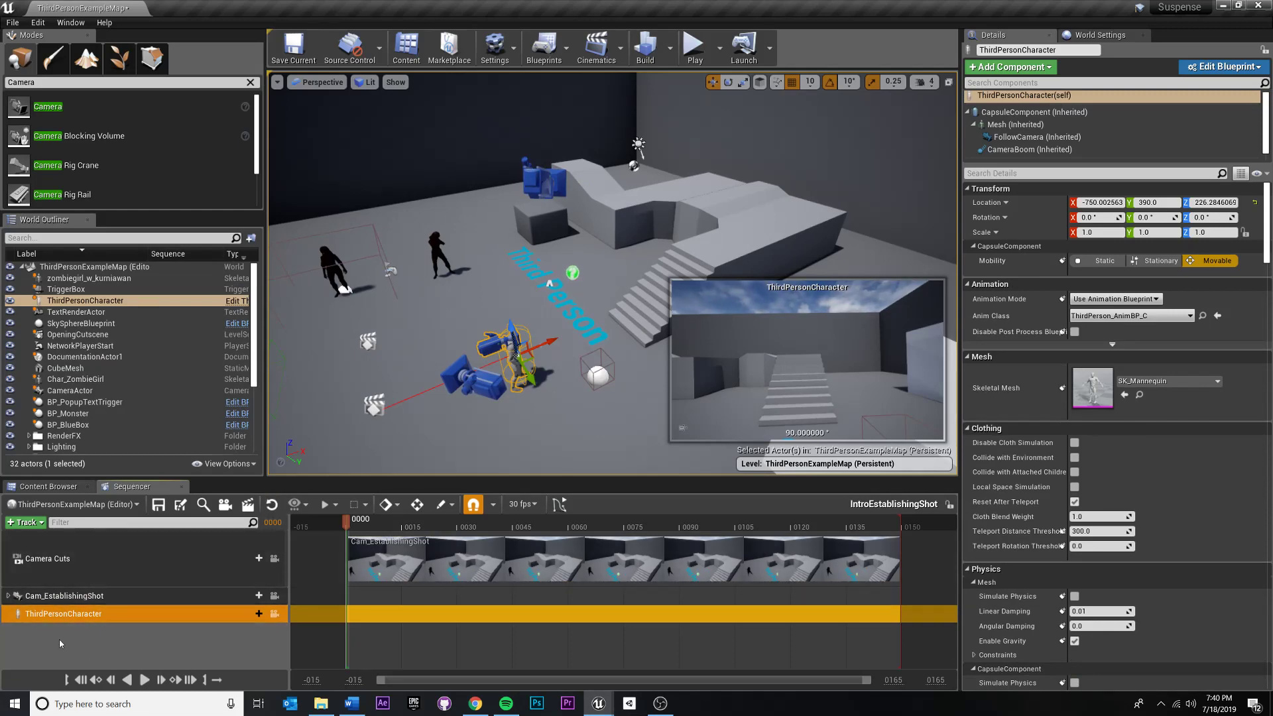
{"action": "left_click", "coordinate": [80, 596]}
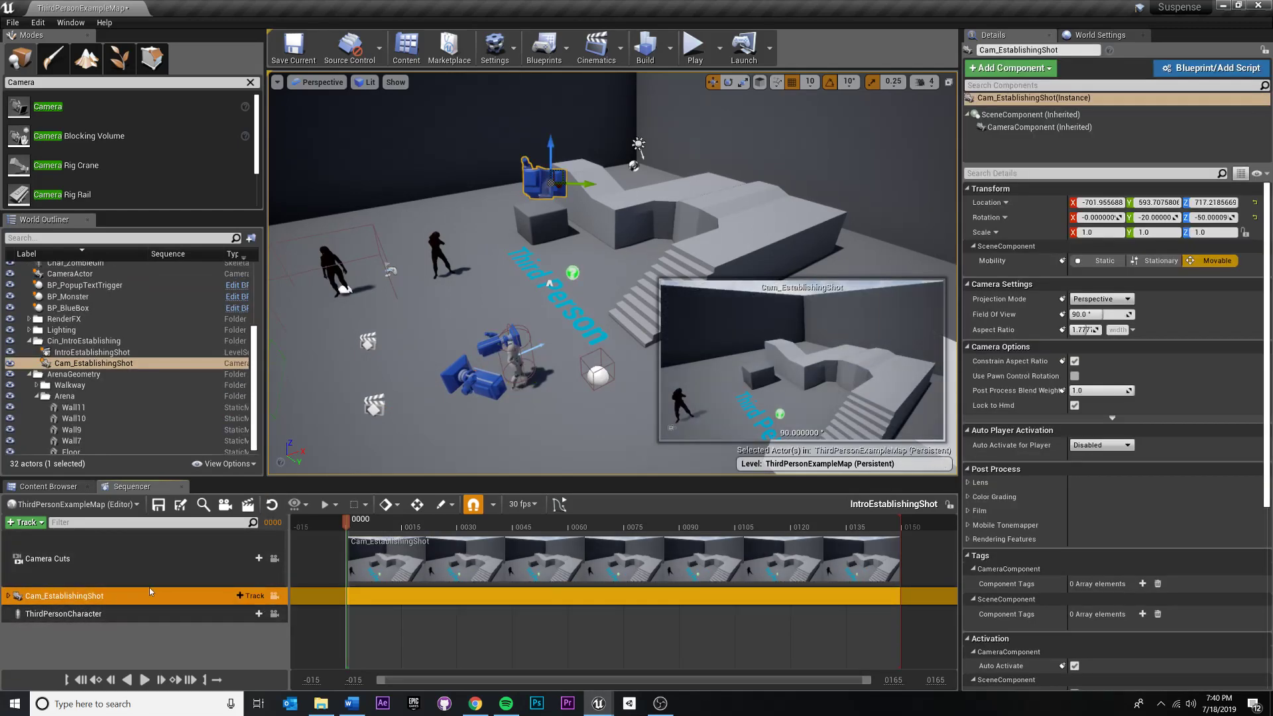
{"action": "left_click", "coordinate": [9, 596]}
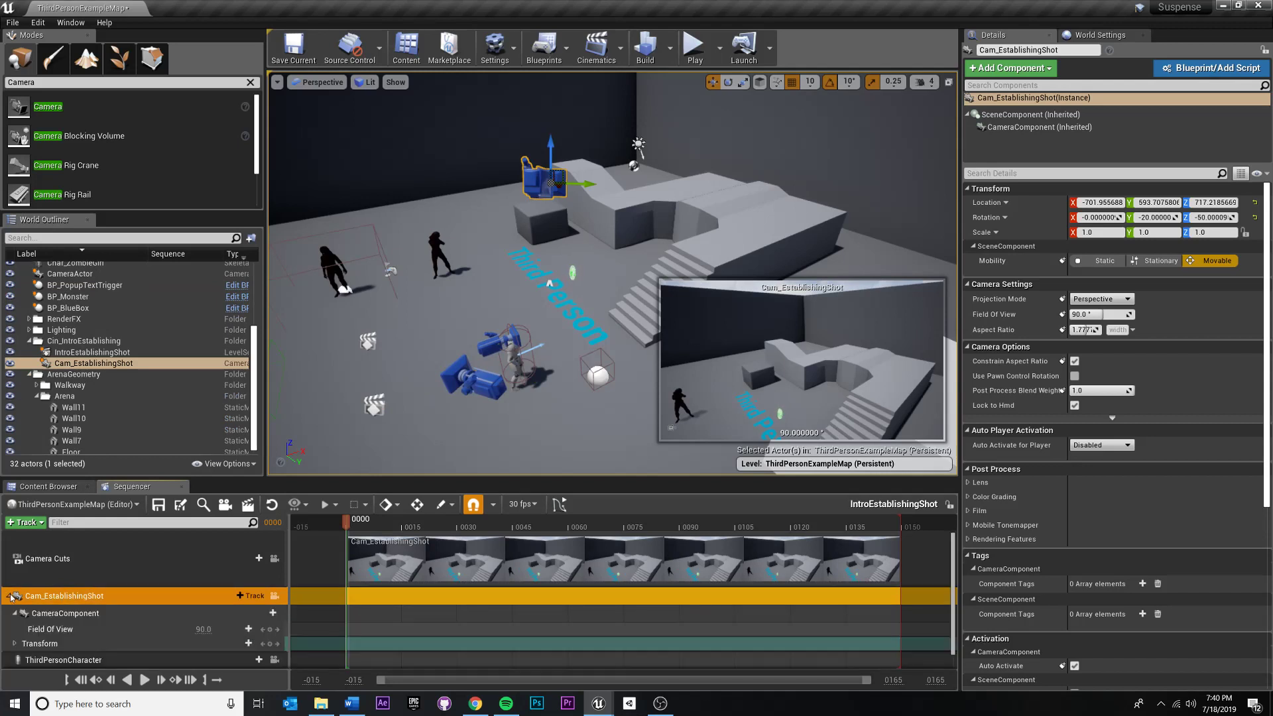
{"action": "left_click", "coordinate": [13, 646]}
{"action": "left_click", "coordinate": [14, 644]}
{"action": "scroll", "coordinate": [213, 616], "scroll_direction": "down", "scroll_amount": 1}
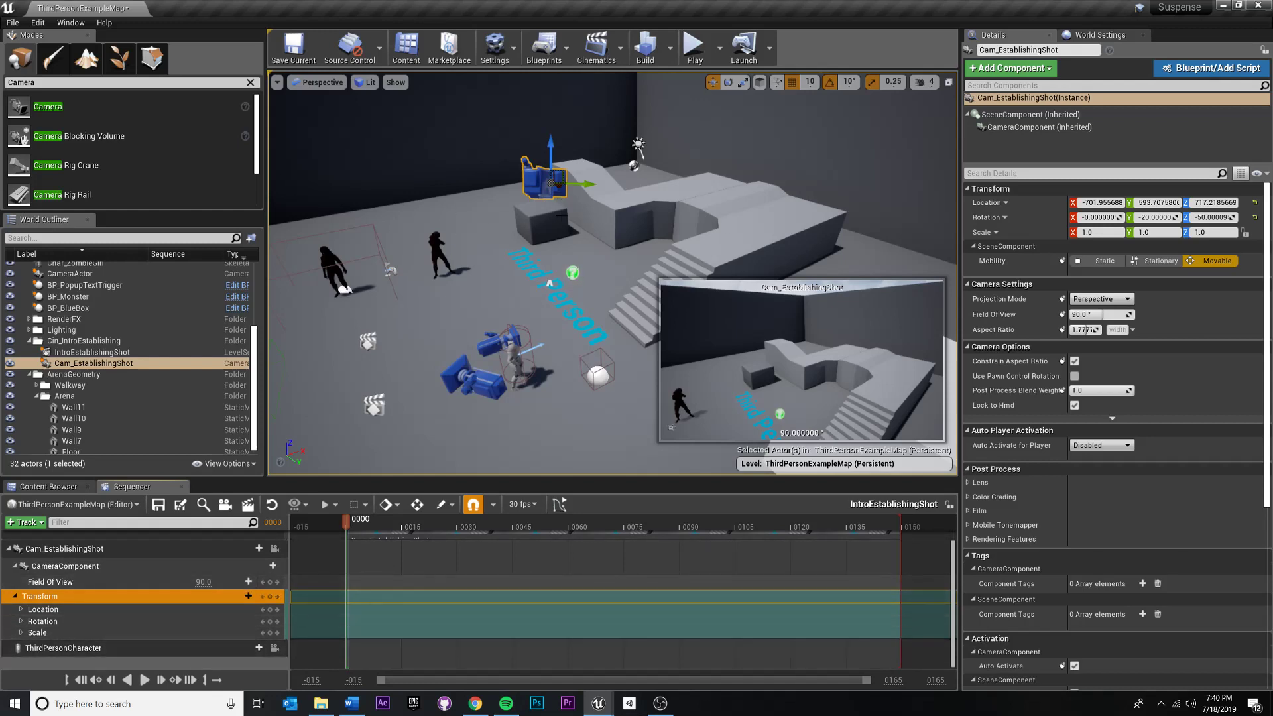
Step: Move the establishing-shot camera sideways along its own axis to about X -1001, Y 343 as its starting position
{"action": "left_click_drag", "start_coordinate": [561, 216], "coordinate": [637, 171], "text": "alt"}
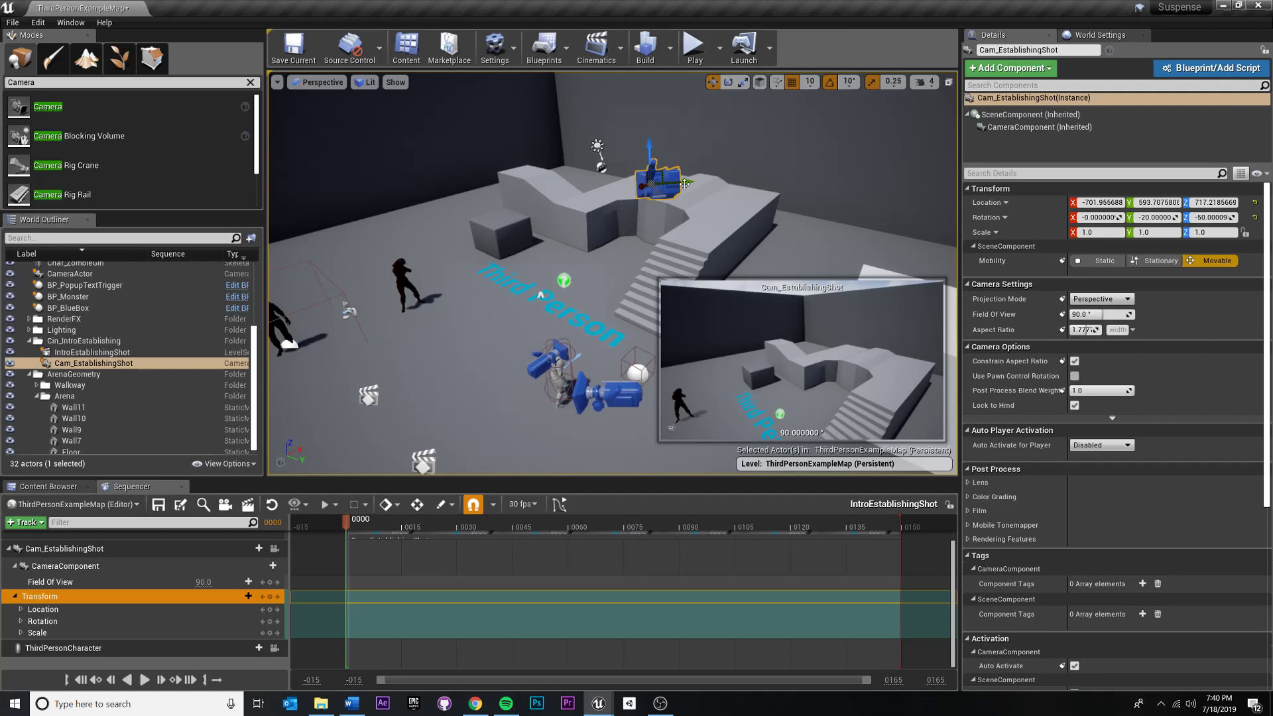
{"action": "left_click_drag", "start_coordinate": [685, 180], "coordinate": [385, 216]}
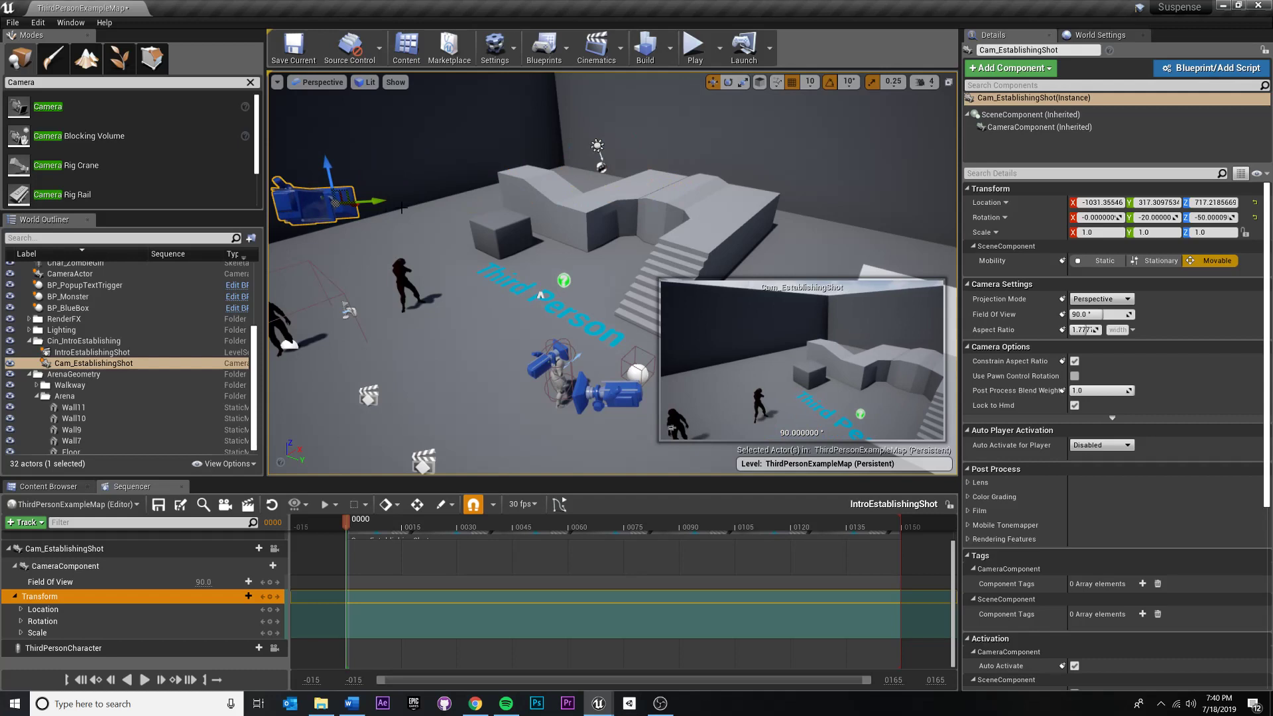
{"action": "left_click_drag", "start_coordinate": [375, 204], "coordinate": [412, 199]}
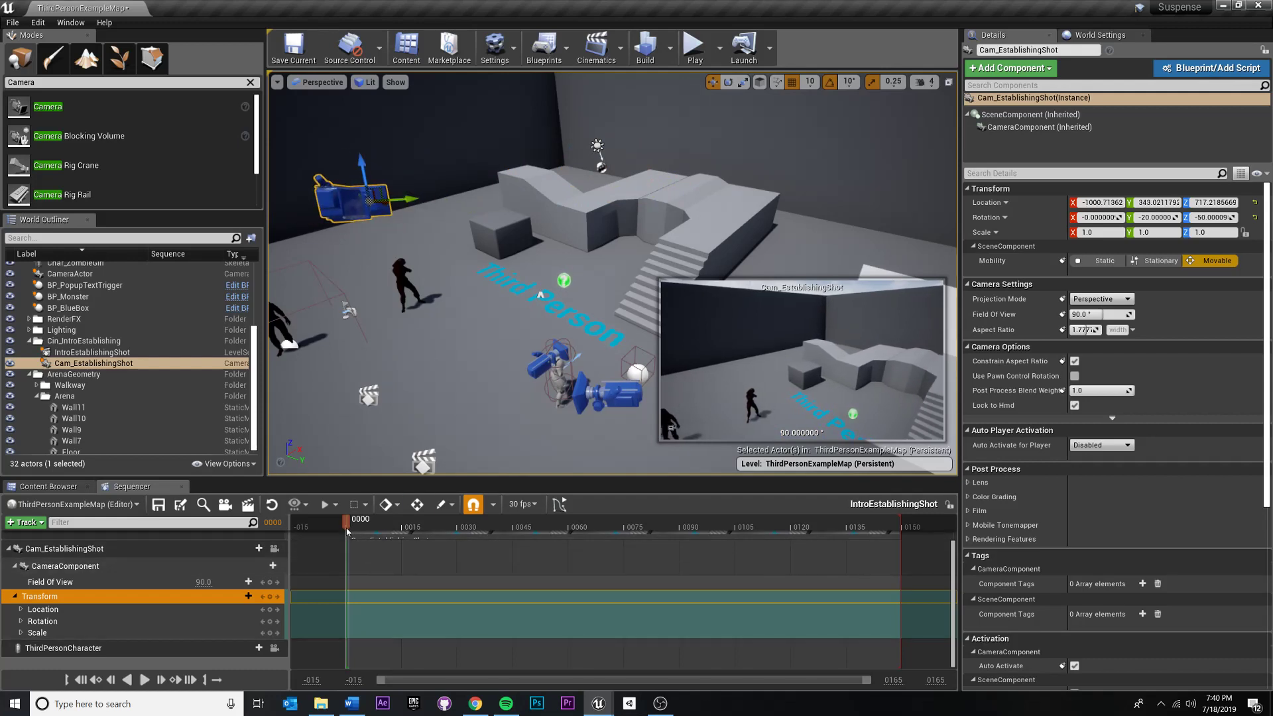
Step: Show the sequence time in seconds instead of frames and return the playhead to 0.00 s
{"action": "left_click_drag", "start_coordinate": [486, 530], "coordinate": [364, 527]}
{"action": "left_click_drag", "start_coordinate": [485, 520], "coordinate": [345, 524]}
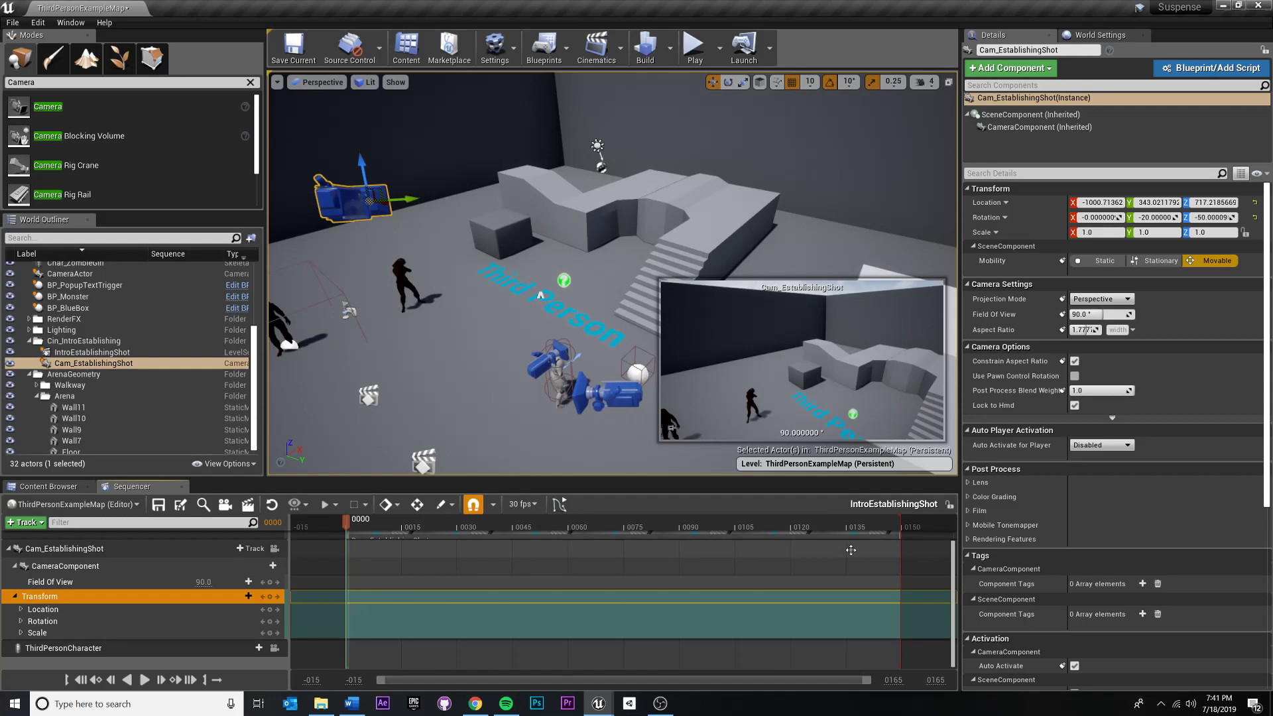
{"action": "left_click", "coordinate": [522, 505]}
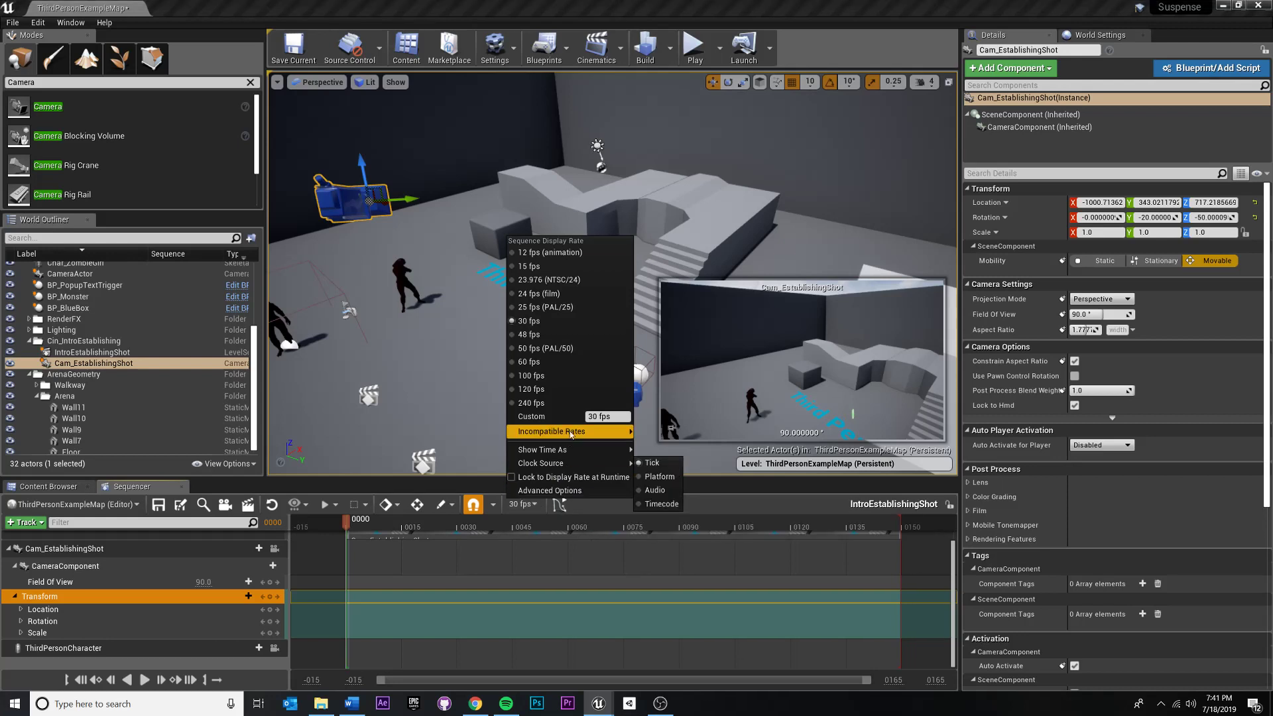
{"action": "mouse_move", "coordinate": [567, 451]}
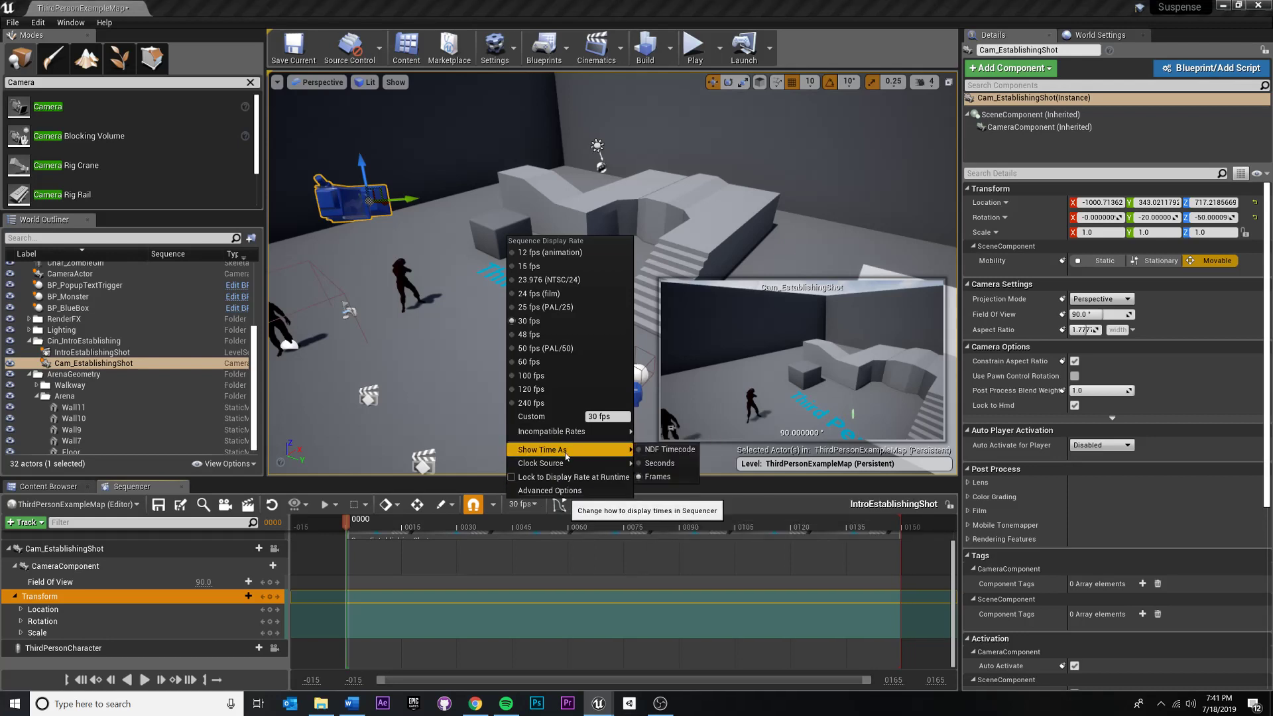
{"action": "left_click", "coordinate": [658, 464]}
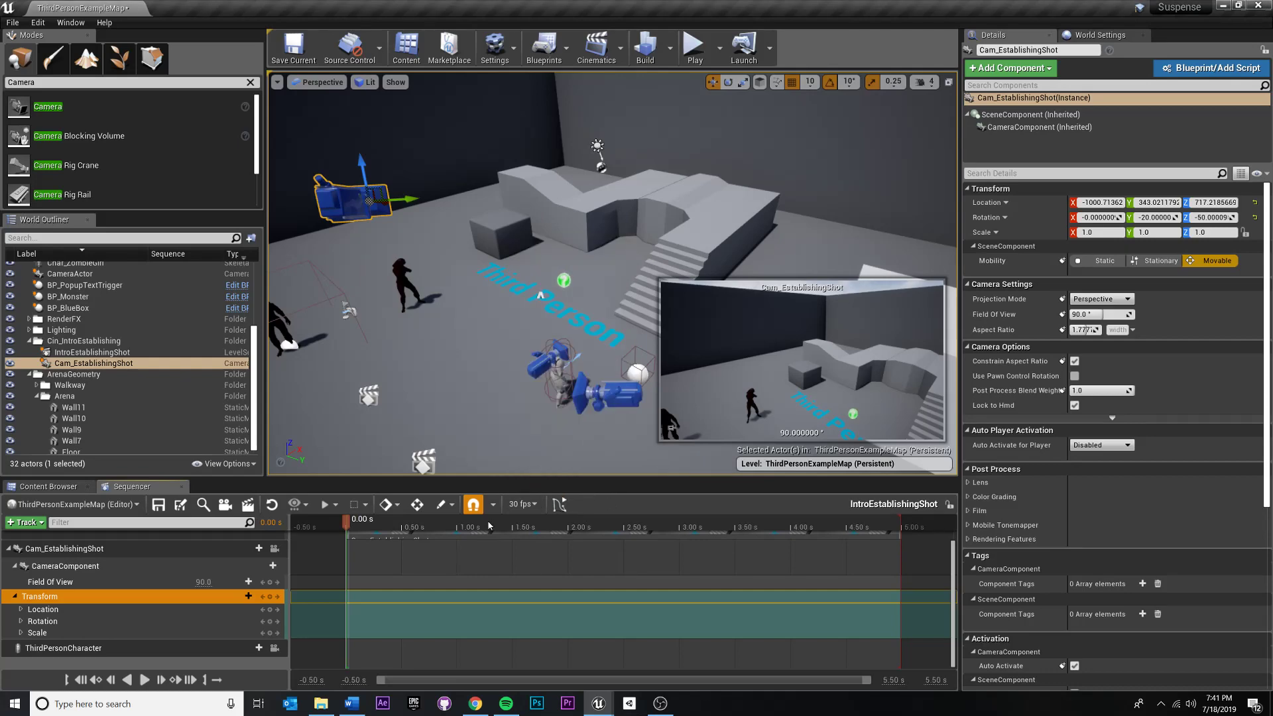
{"action": "left_click_drag", "start_coordinate": [632, 534], "coordinate": [346, 521]}
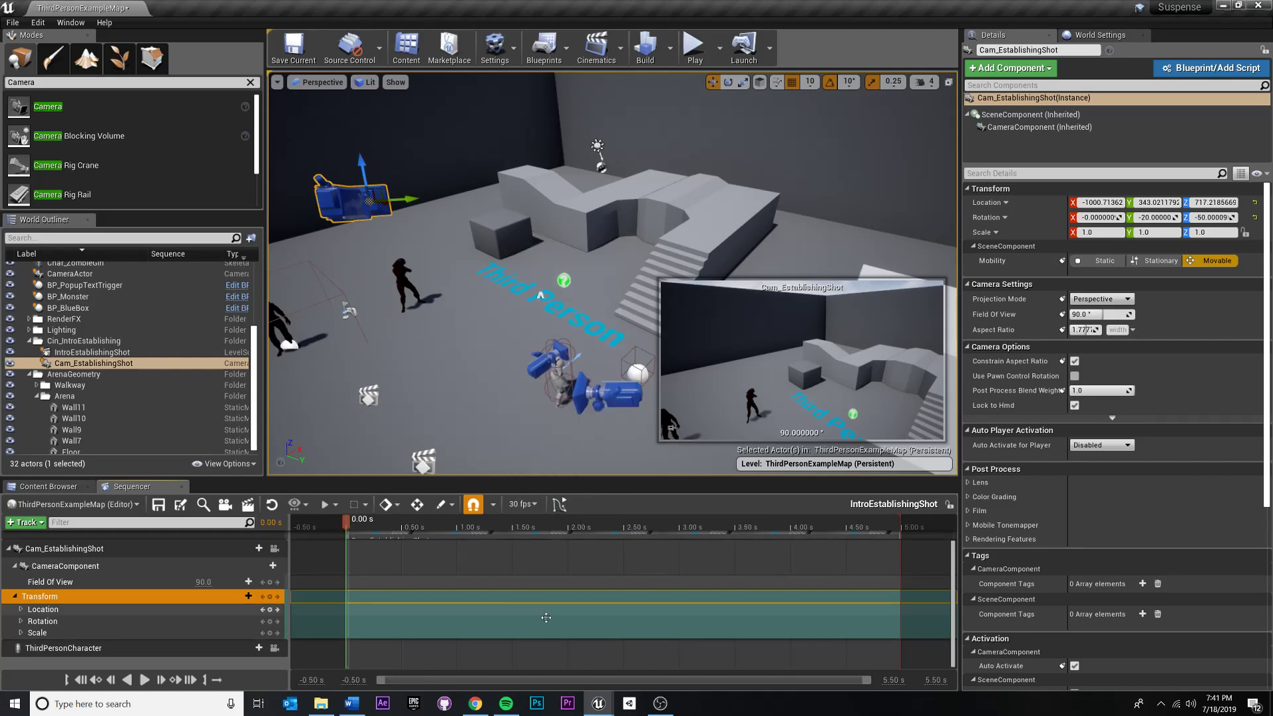
Step: Enlarge the Sequencer area so the camera cuts and all Transform tracks fit without scrolling
{"action": "scroll", "coordinate": [577, 628], "scroll_direction": "up", "scroll_amount": 3}
{"action": "scroll", "coordinate": [580, 630], "scroll_direction": "down", "scroll_amount": 3}
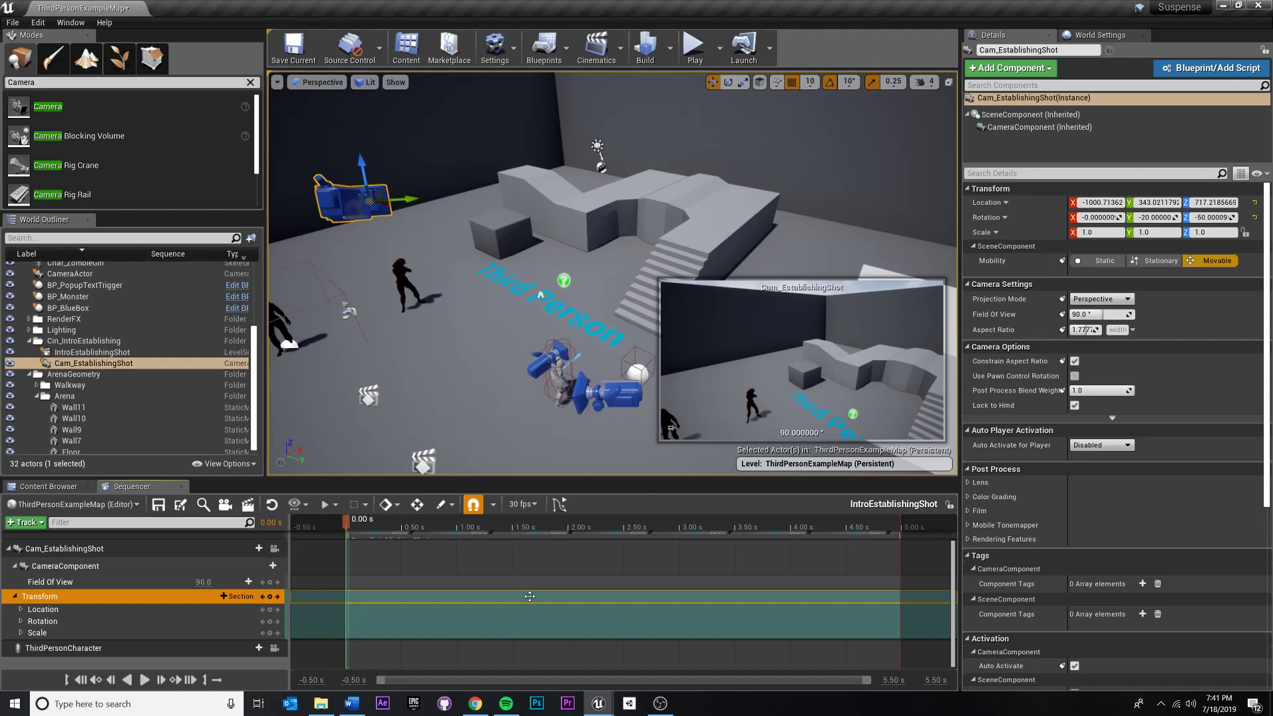
{"action": "left_click_drag", "start_coordinate": [412, 478], "coordinate": [424, 410]}
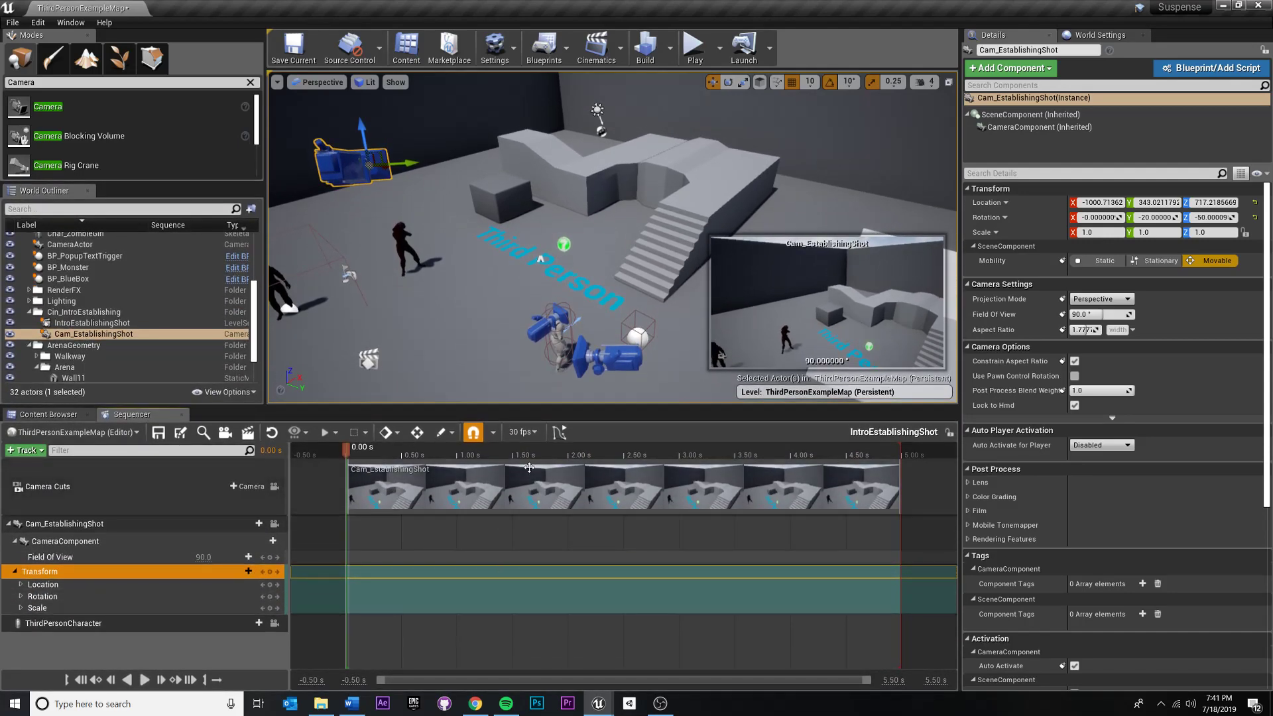
Step: Add a Location keyframe for Cam_EstablishingShot at 0.00 s
{"action": "left_click_drag", "start_coordinate": [563, 457], "coordinate": [176, 458]}
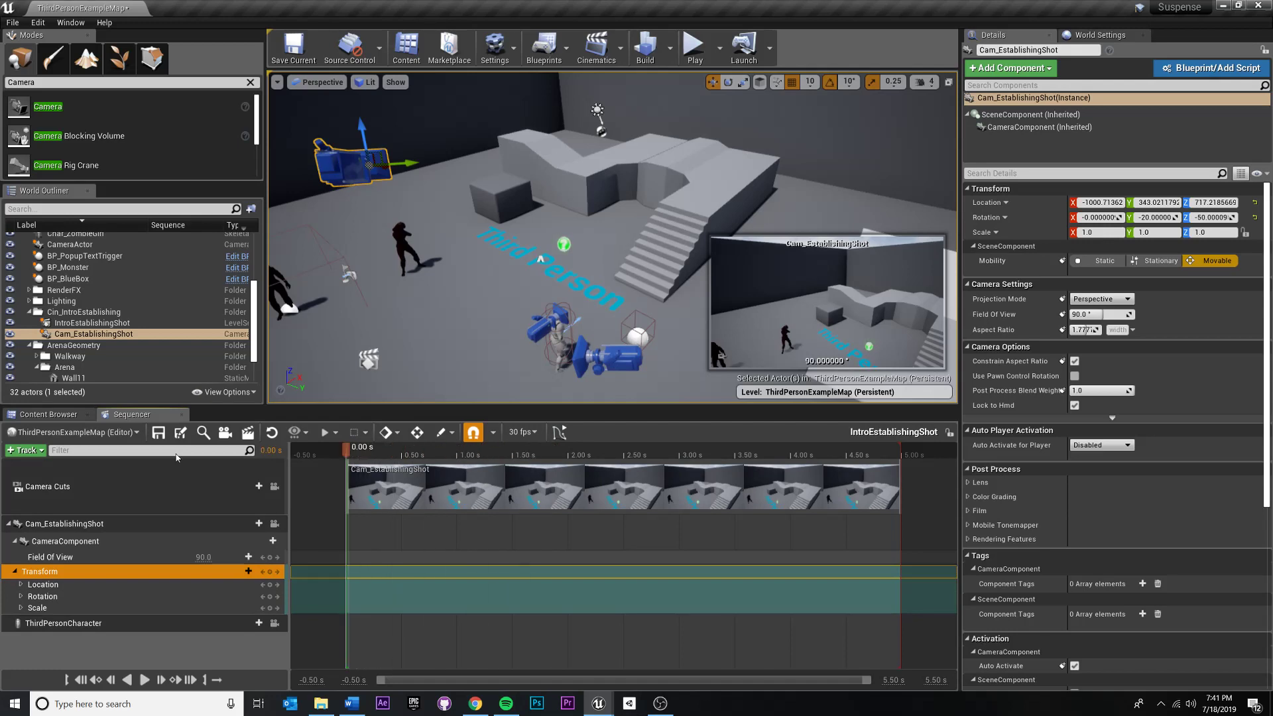
{"action": "mouse_move", "coordinate": [349, 453]}
{"action": "left_mouse_down"}
{"action": "mouse_move", "coordinate": [407, 453]}
{"action": "mouse_move", "coordinate": [347, 453]}
{"action": "left_mouse_up"}
{"action": "left_click", "coordinate": [270, 584]}
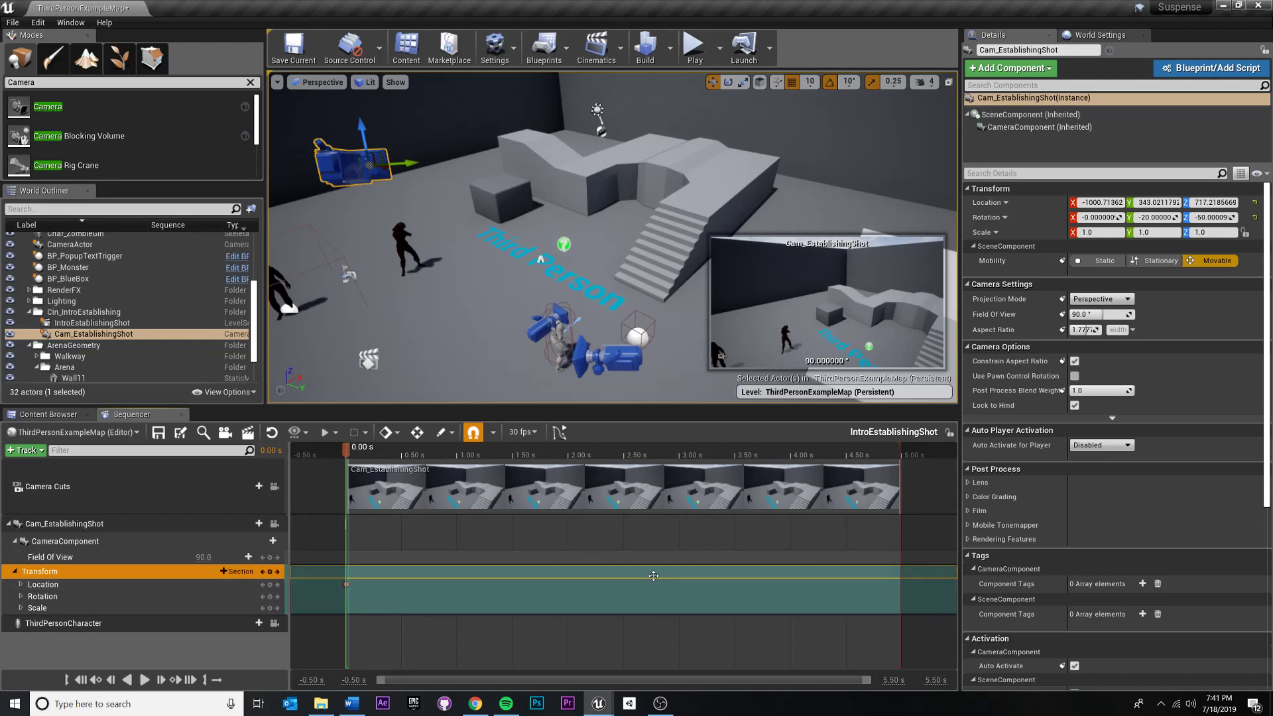
Step: Scrub through the timeline and play the sequence from 0.00 s to review the shot with its single keyframe
{"action": "mouse_move", "coordinate": [346, 469]}
{"action": "left_mouse_down"}
{"action": "mouse_move", "coordinate": [491, 469]}
{"action": "mouse_move", "coordinate": [338, 478]}
{"action": "mouse_move", "coordinate": [473, 491]}
{"action": "mouse_move", "coordinate": [352, 504]}
{"action": "left_mouse_up"}
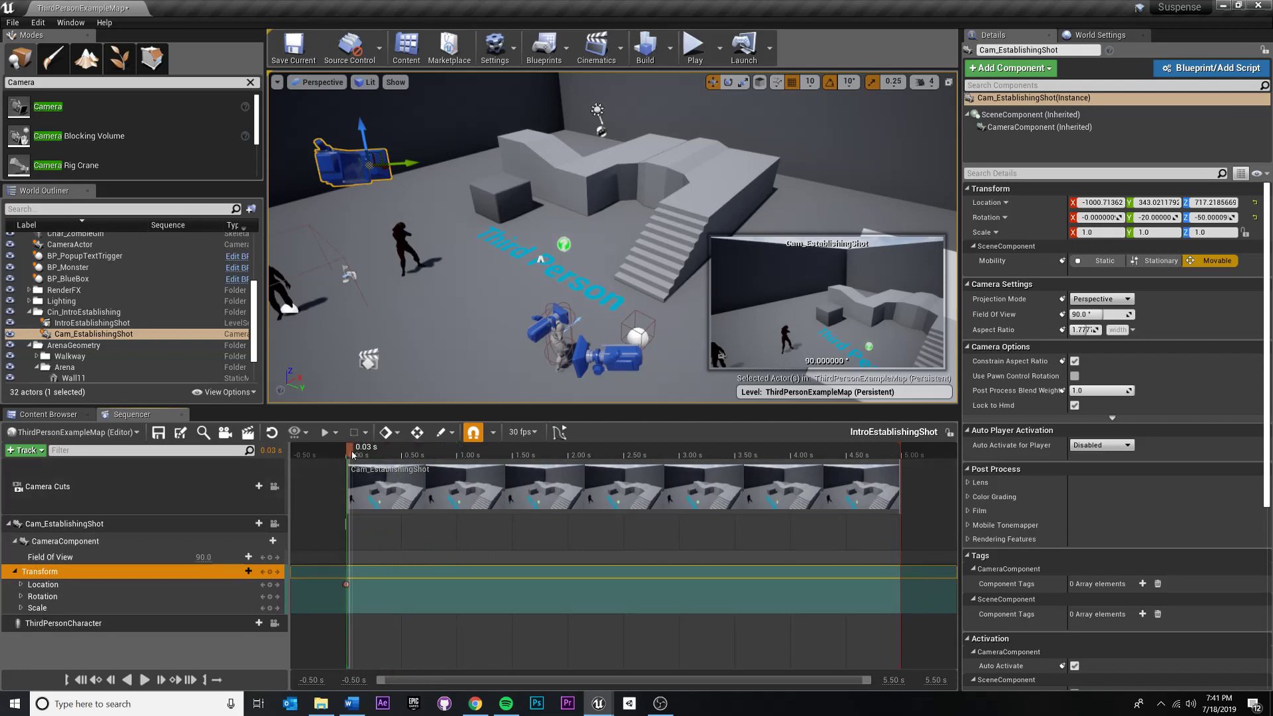
{"action": "left_click_drag", "start_coordinate": [352, 455], "coordinate": [311, 430]}
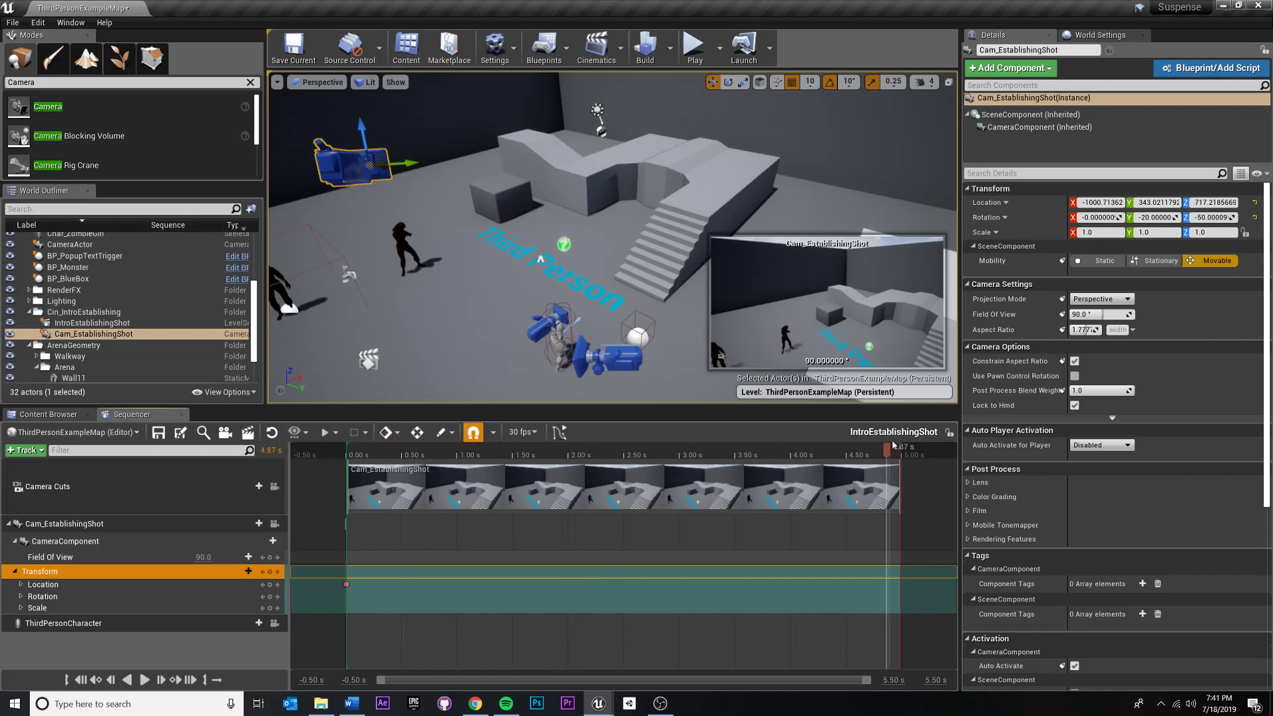
{"action": "left_click", "coordinate": [365, 454]}
{"action": "left_click", "coordinate": [345, 455]}
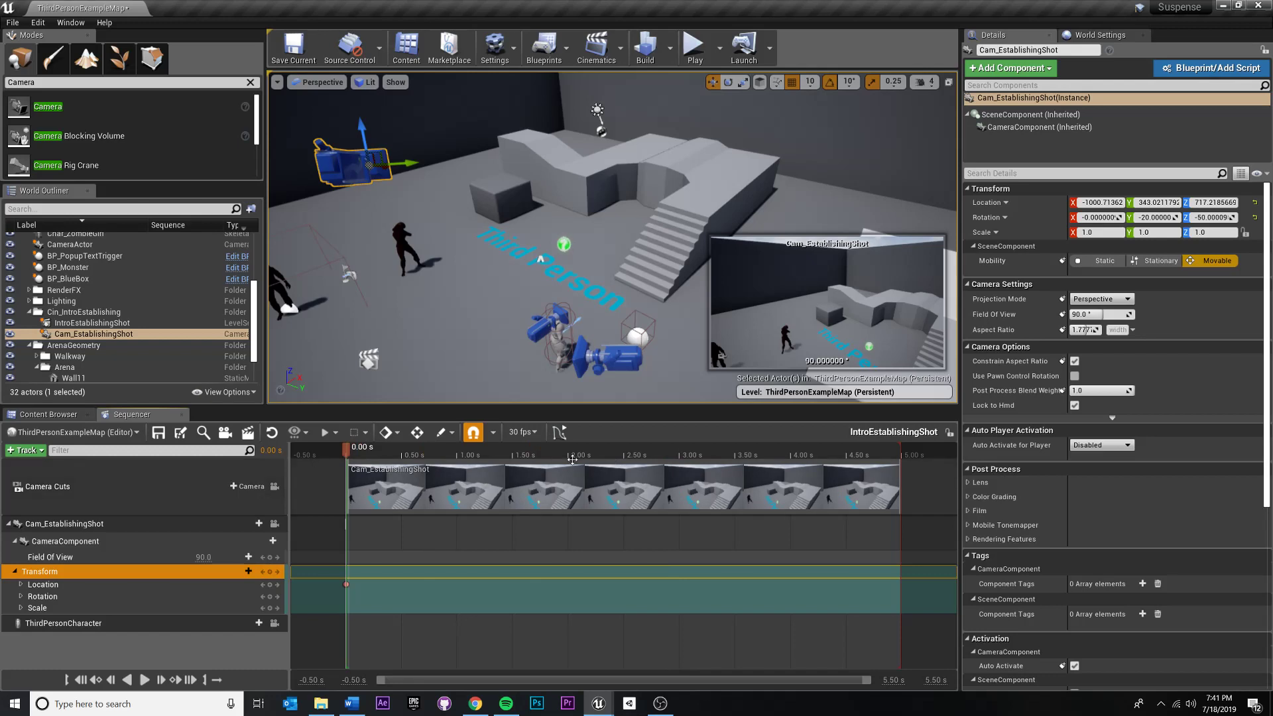
{"action": "key", "text": "space"}
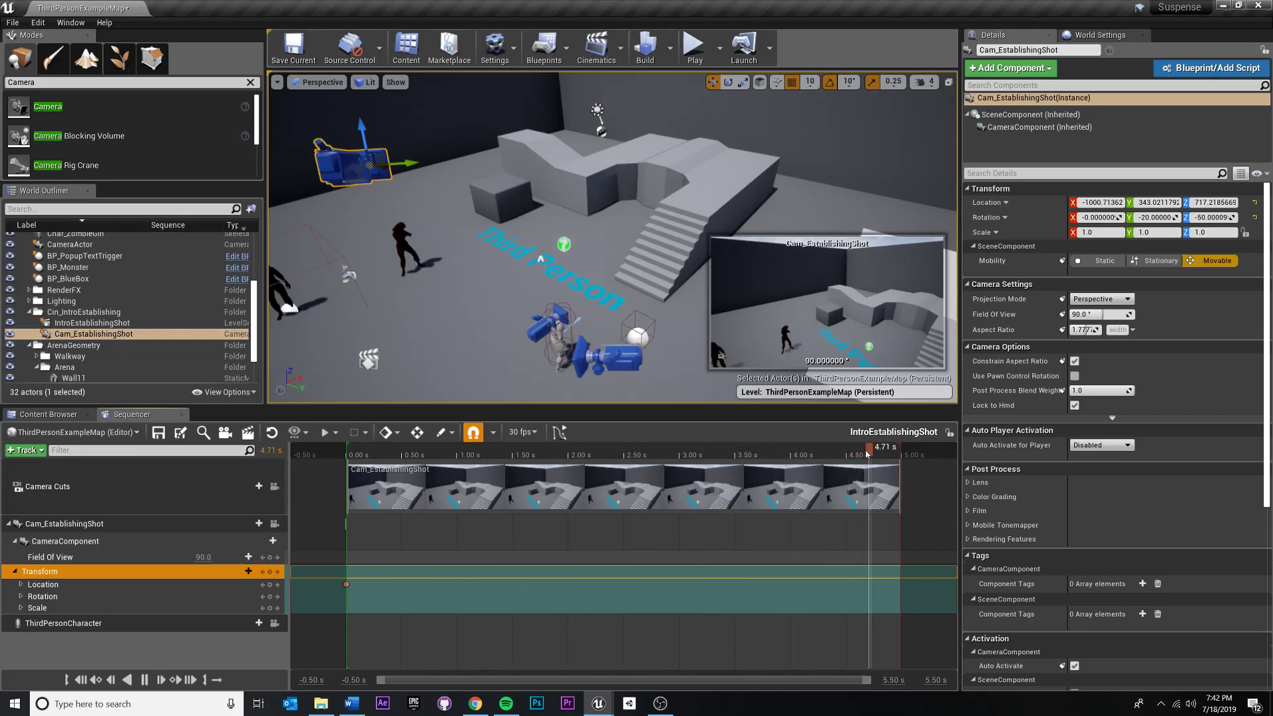
Step: At 3.00 s, move the camera along its axis to about X -641, Y 645 and key its Location
{"action": "left_click_drag", "start_coordinate": [866, 454], "coordinate": [680, 454]}
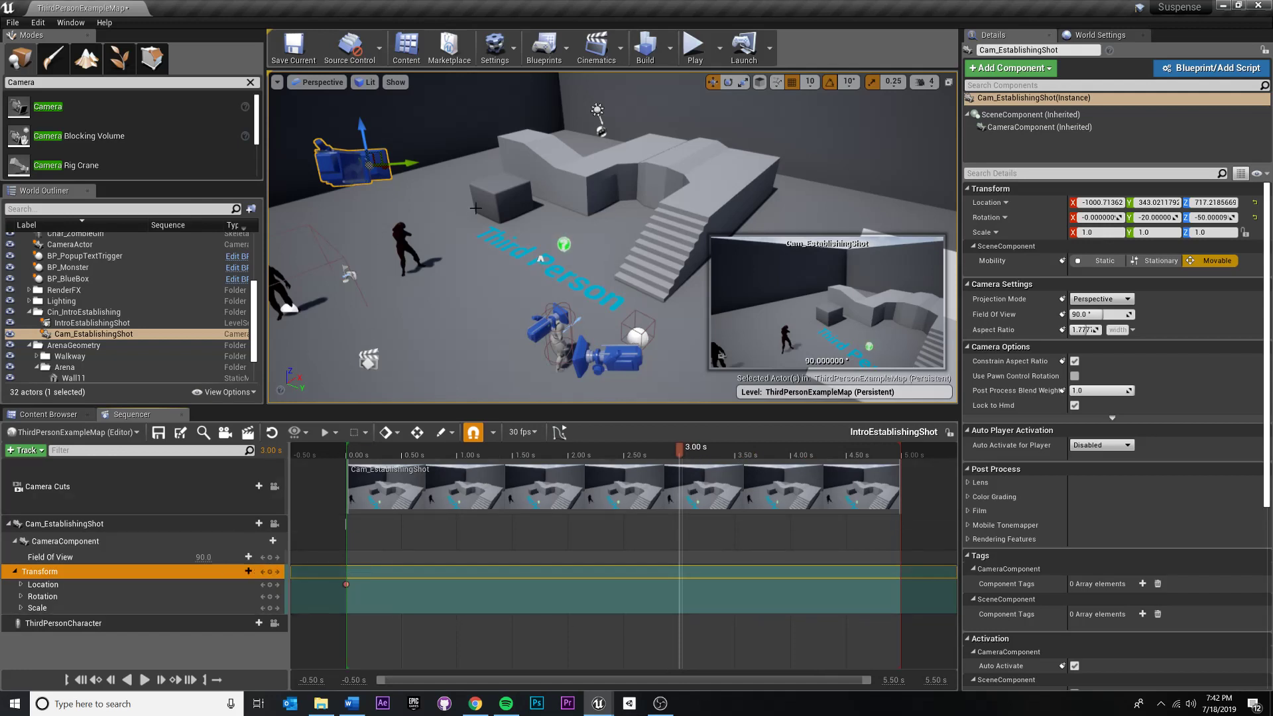
{"action": "scroll", "coordinate": [475, 208], "scroll_direction": "down", "scroll_amount": 5}
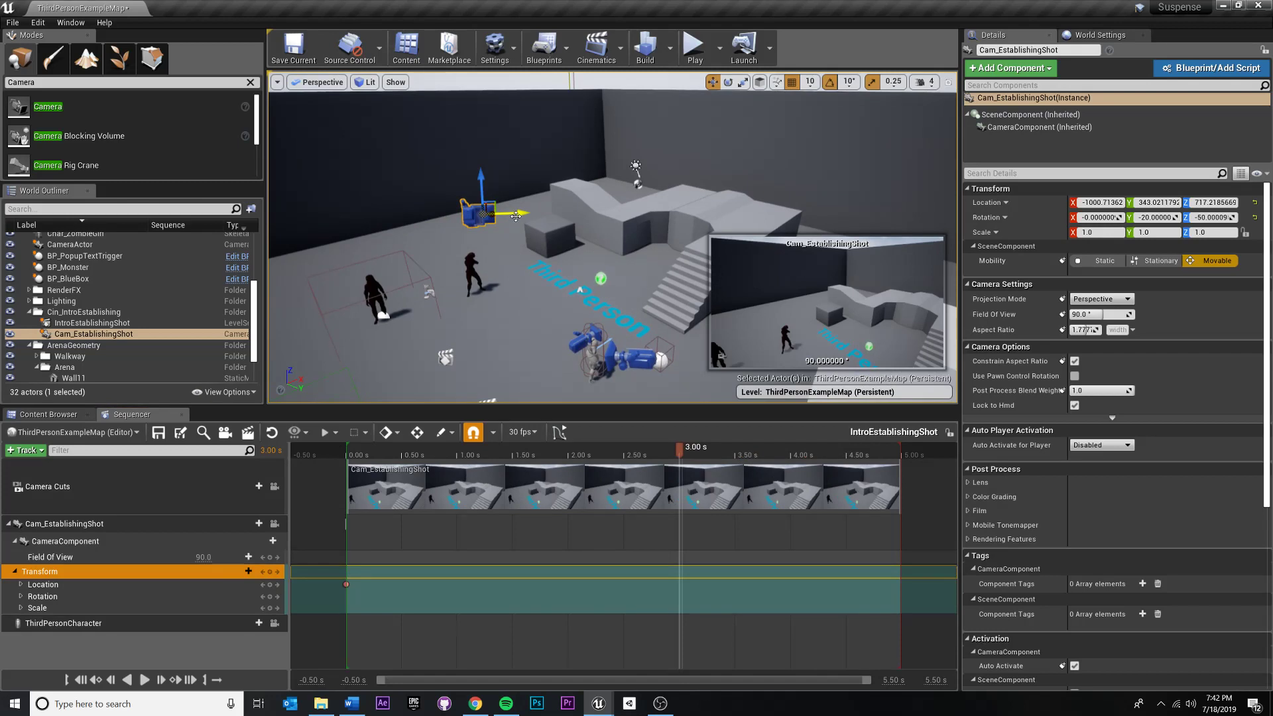
{"action": "left_click_drag", "start_coordinate": [516, 216], "coordinate": [740, 206]}
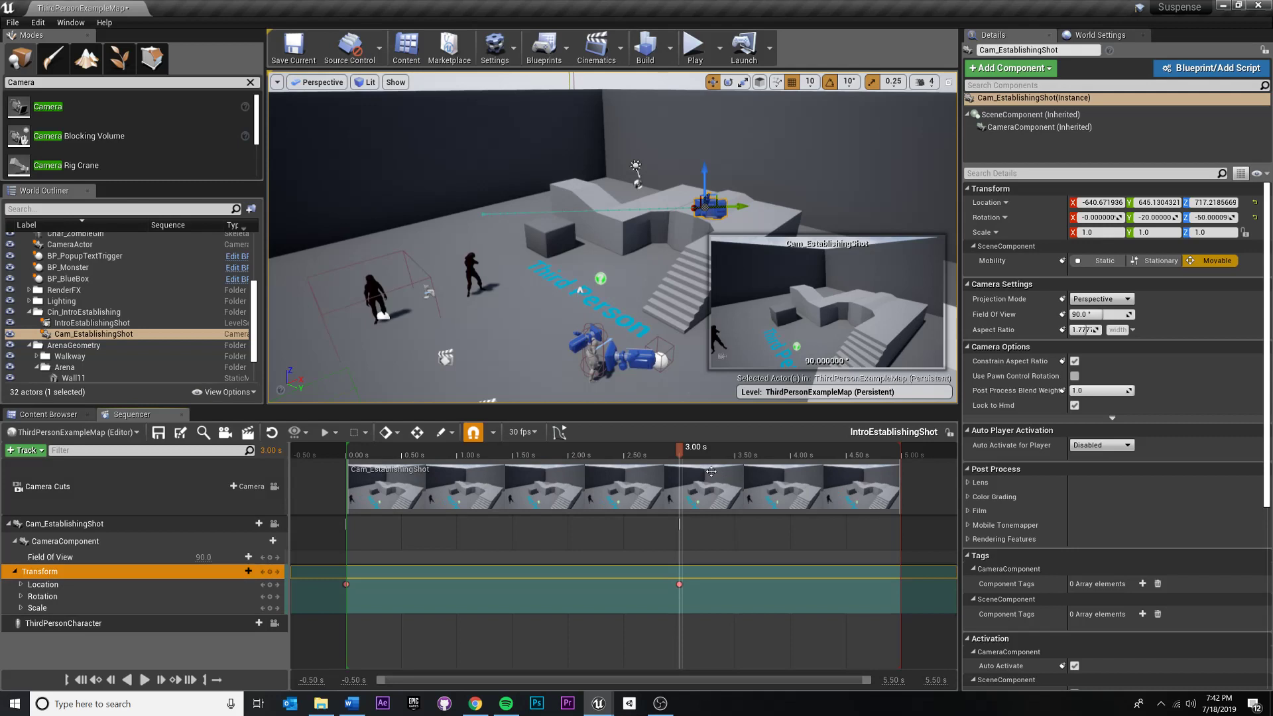
Step: Replay the sequence several times from the start to check the camera move between the two Location keyframes, and rewind to 0.00 s
{"action": "left_click_drag", "start_coordinate": [683, 453], "coordinate": [229, 394]}
{"action": "key", "text": "space"}
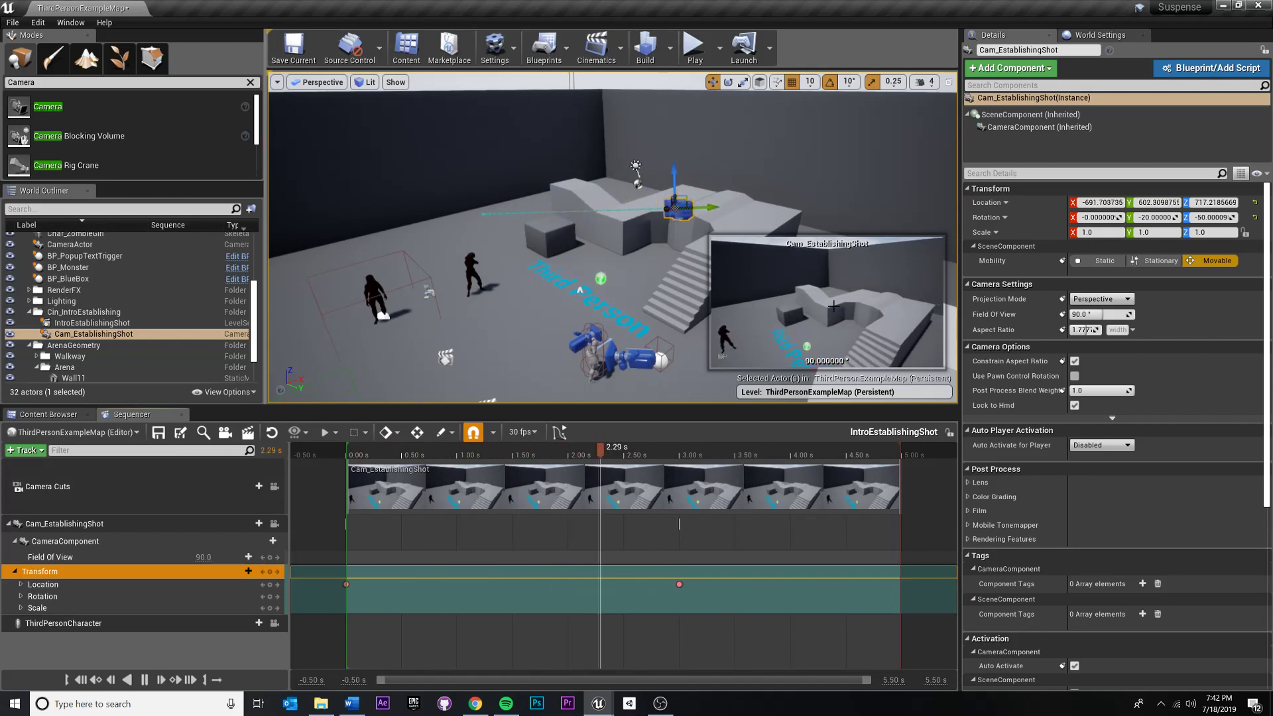
{"action": "key", "text": "space"}
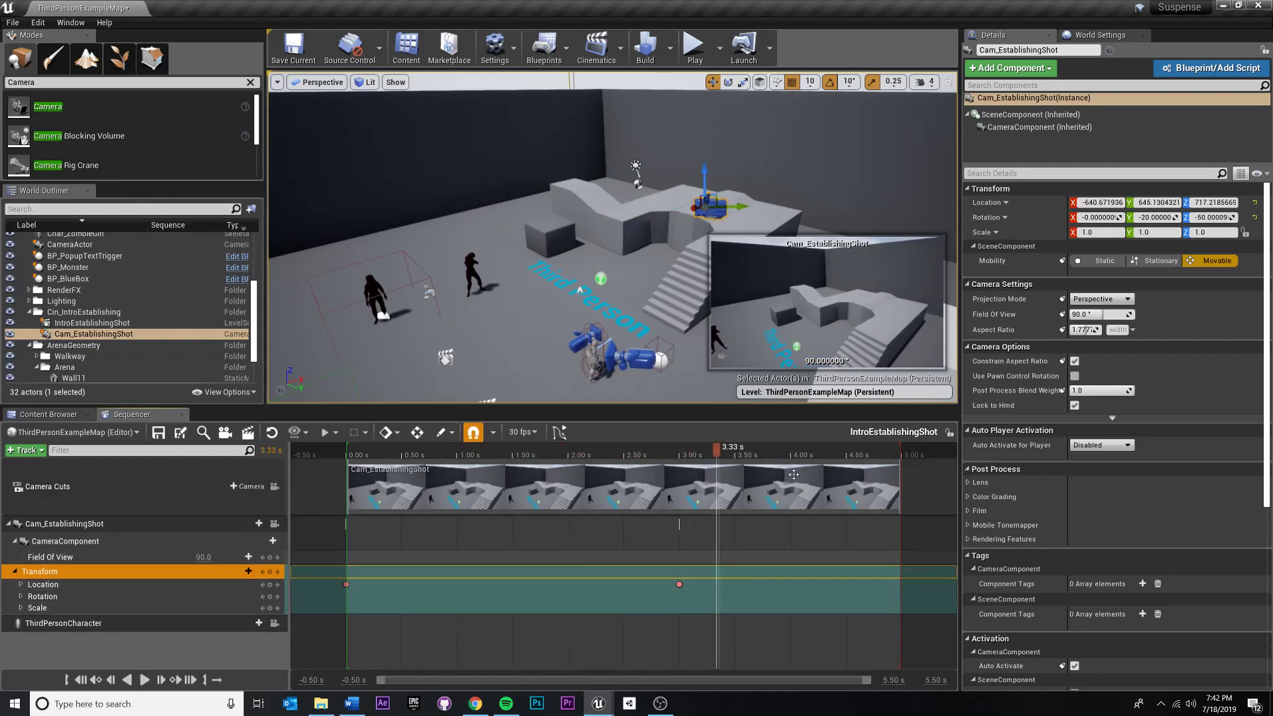
{"action": "left_click_drag", "start_coordinate": [716, 449], "coordinate": [331, 428]}
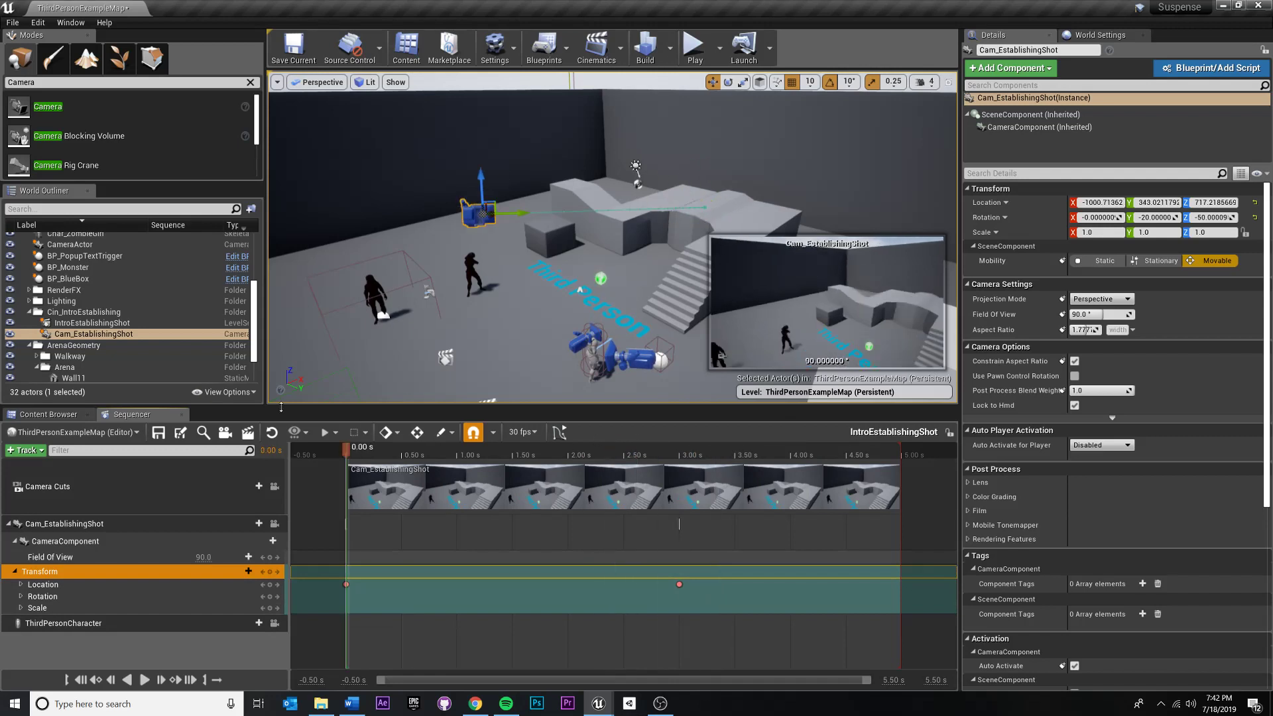
{"action": "key", "text": "space"}
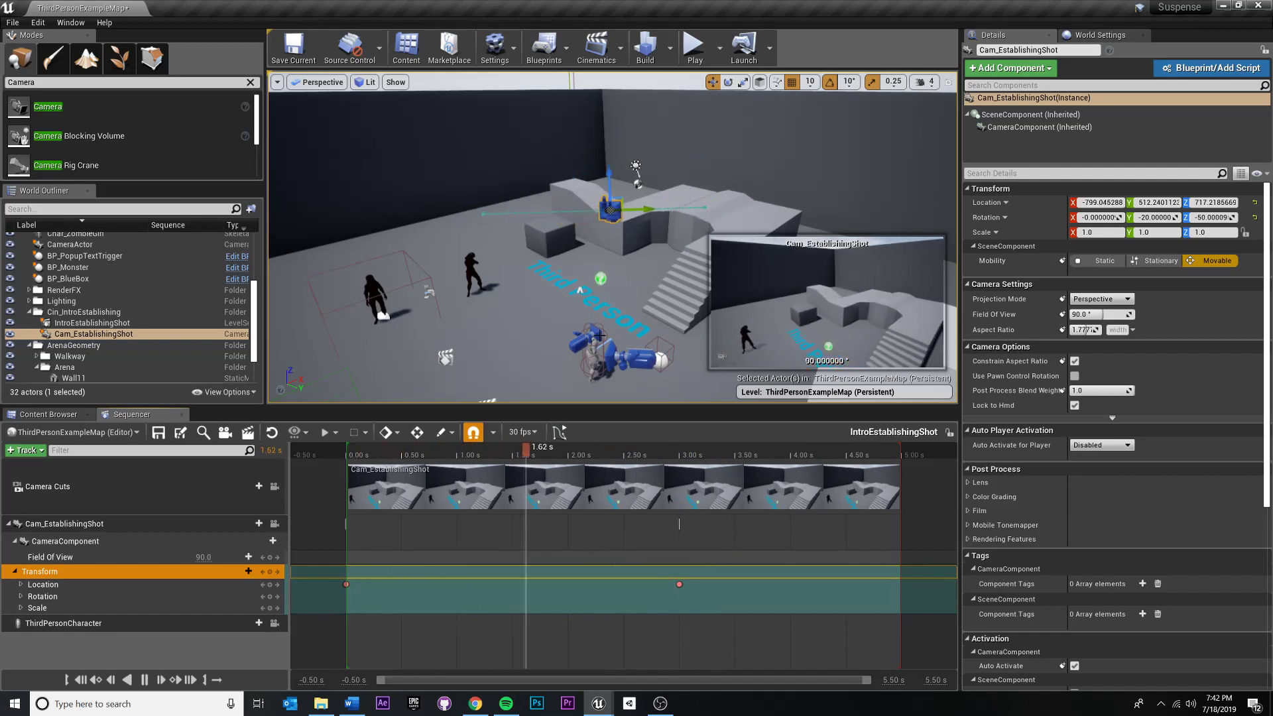
{"action": "key", "text": "space"}
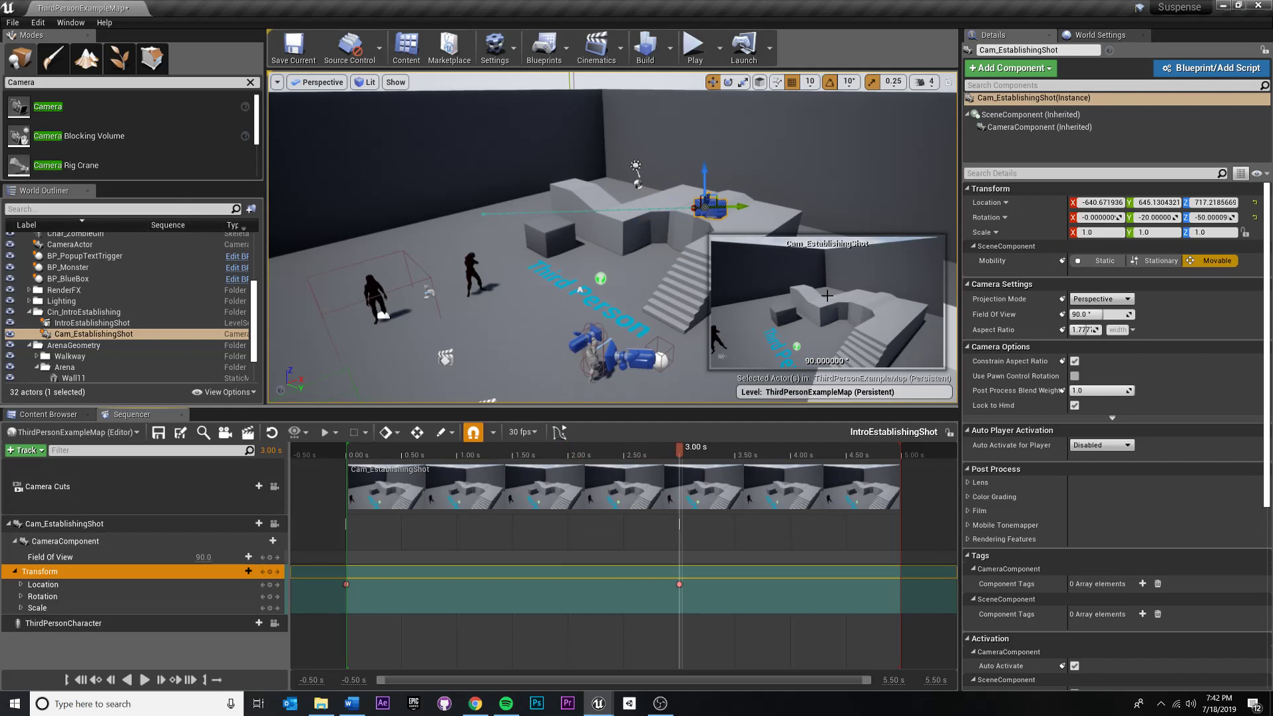
{"action": "left_click", "coordinate": [614, 455]}
{"action": "key", "text": "space"}
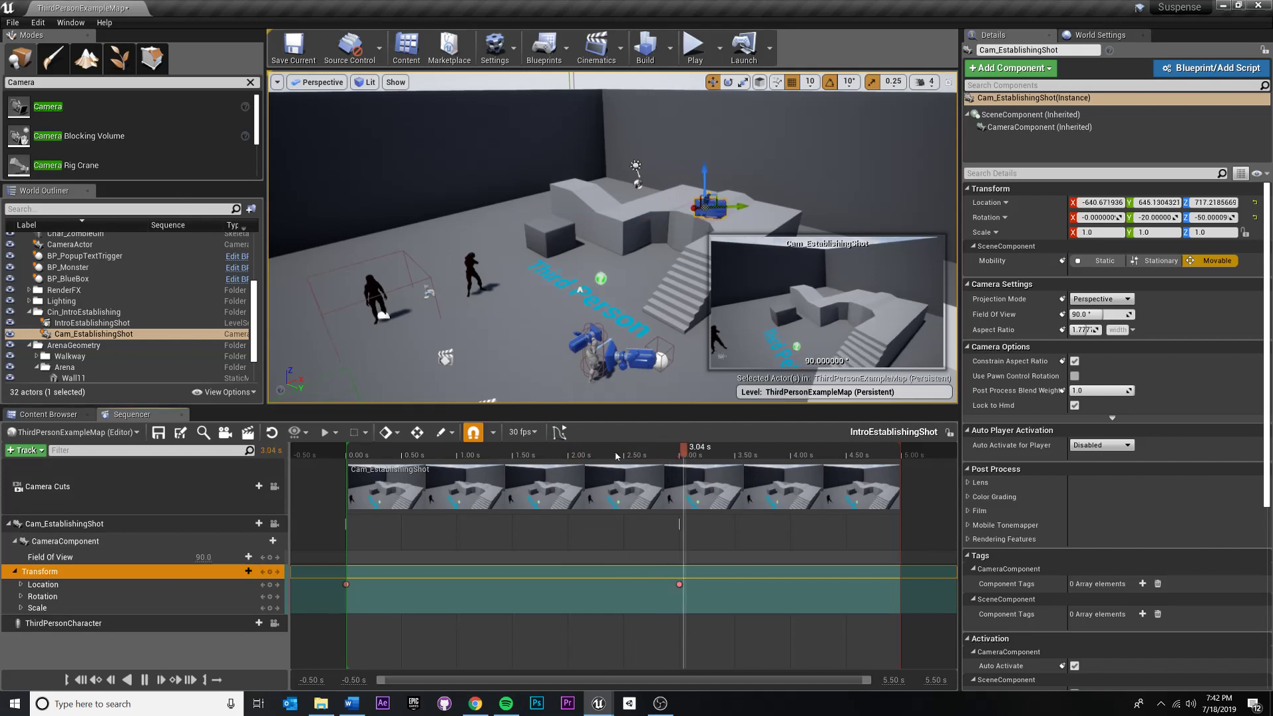
{"action": "key", "text": "space"}
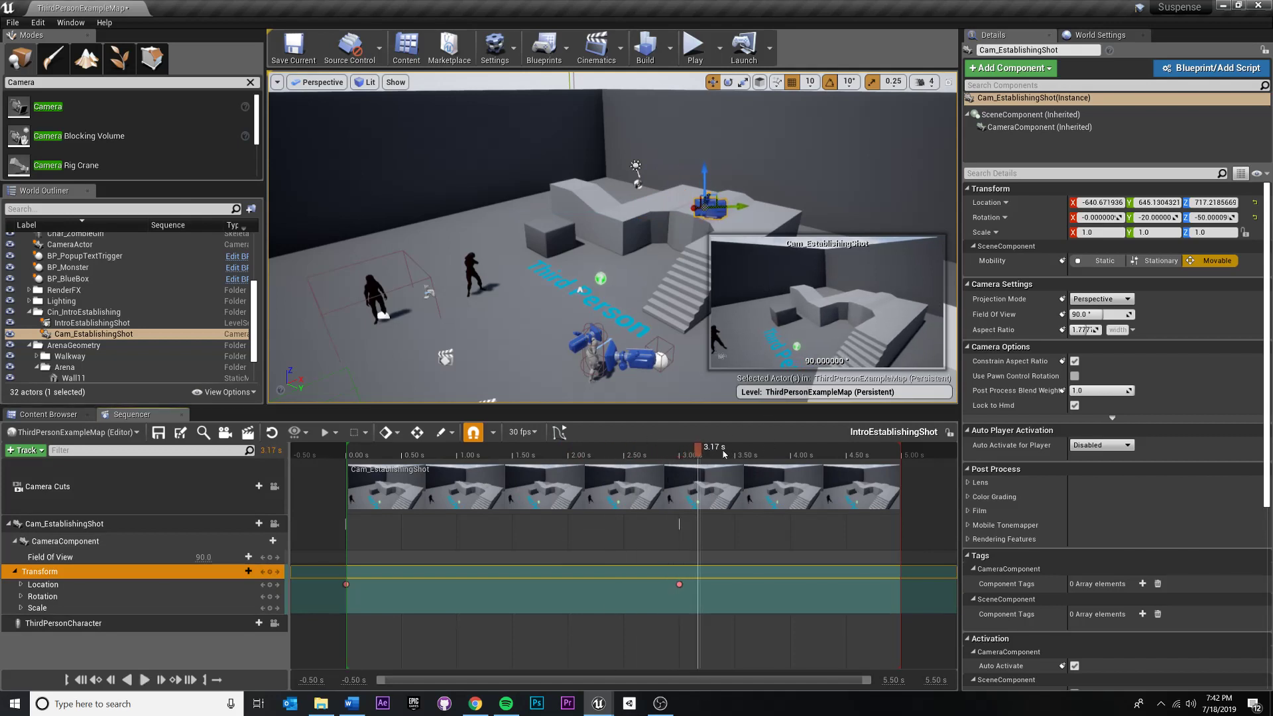
{"action": "left_click_drag", "start_coordinate": [697, 452], "coordinate": [189, 445]}
{"action": "key", "text": "space"}
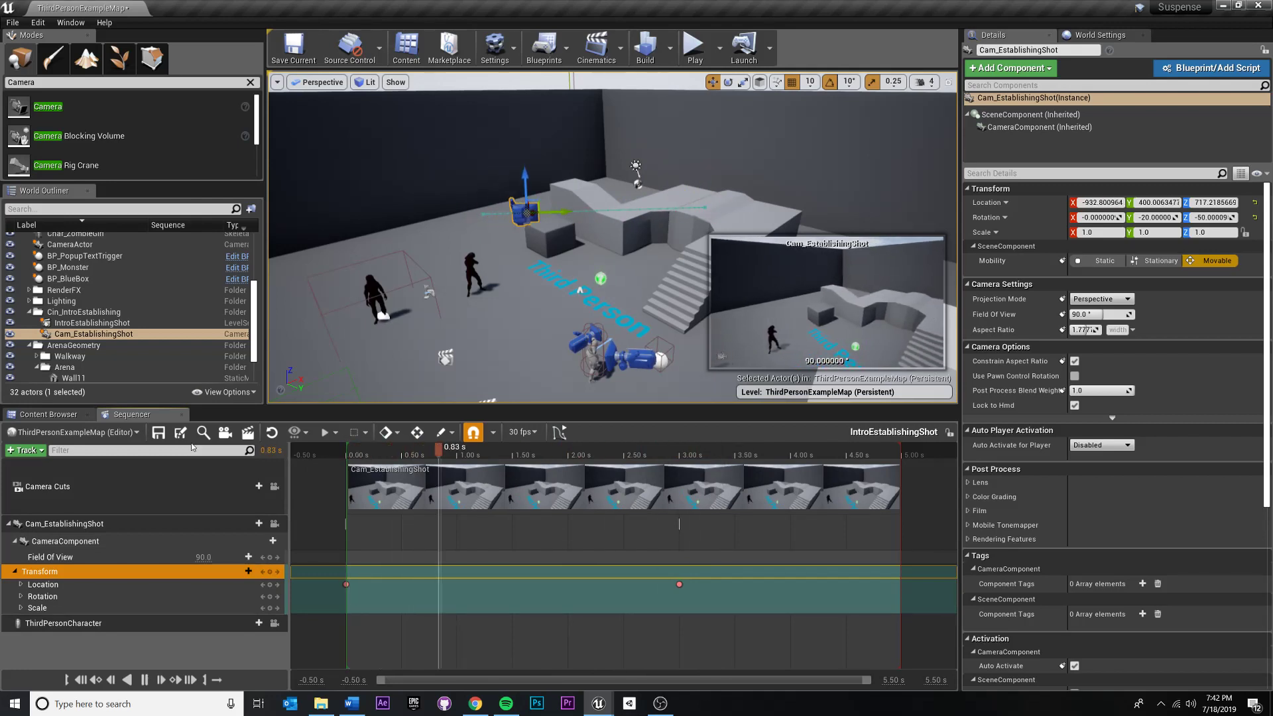
{"action": "key", "text": "space"}
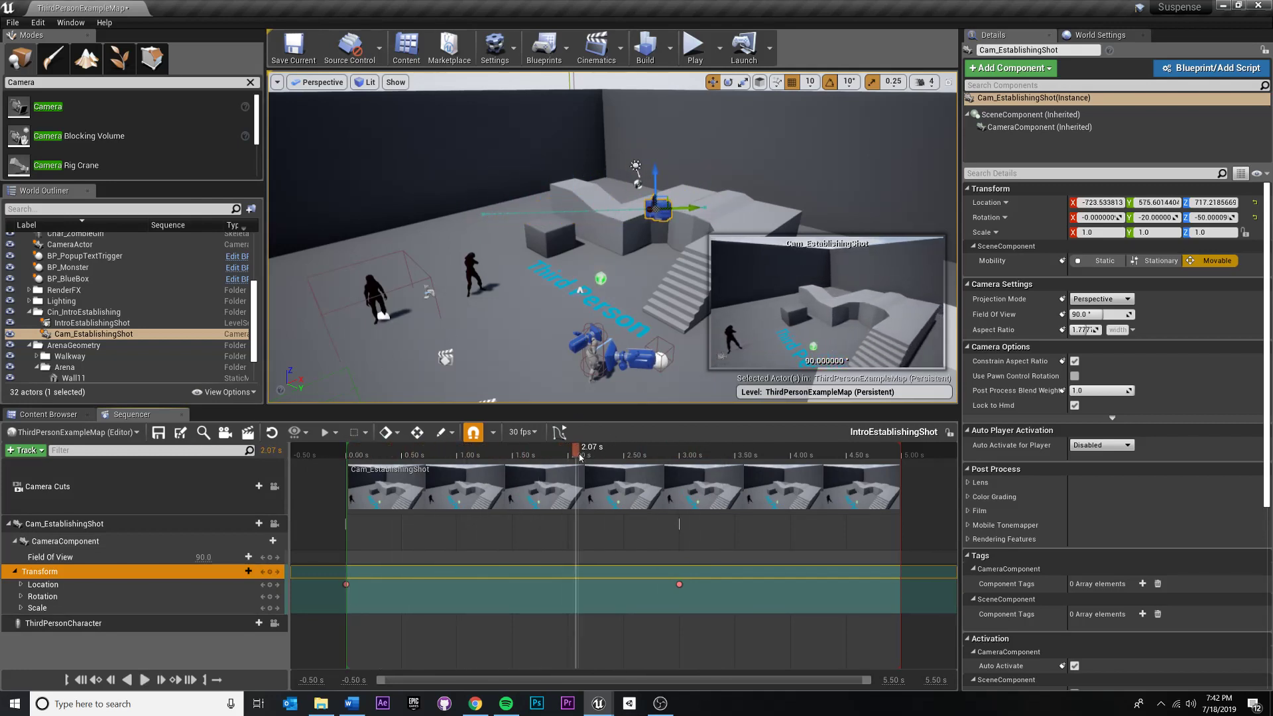
{"action": "left_click_drag", "start_coordinate": [580, 457], "coordinate": [337, 457]}
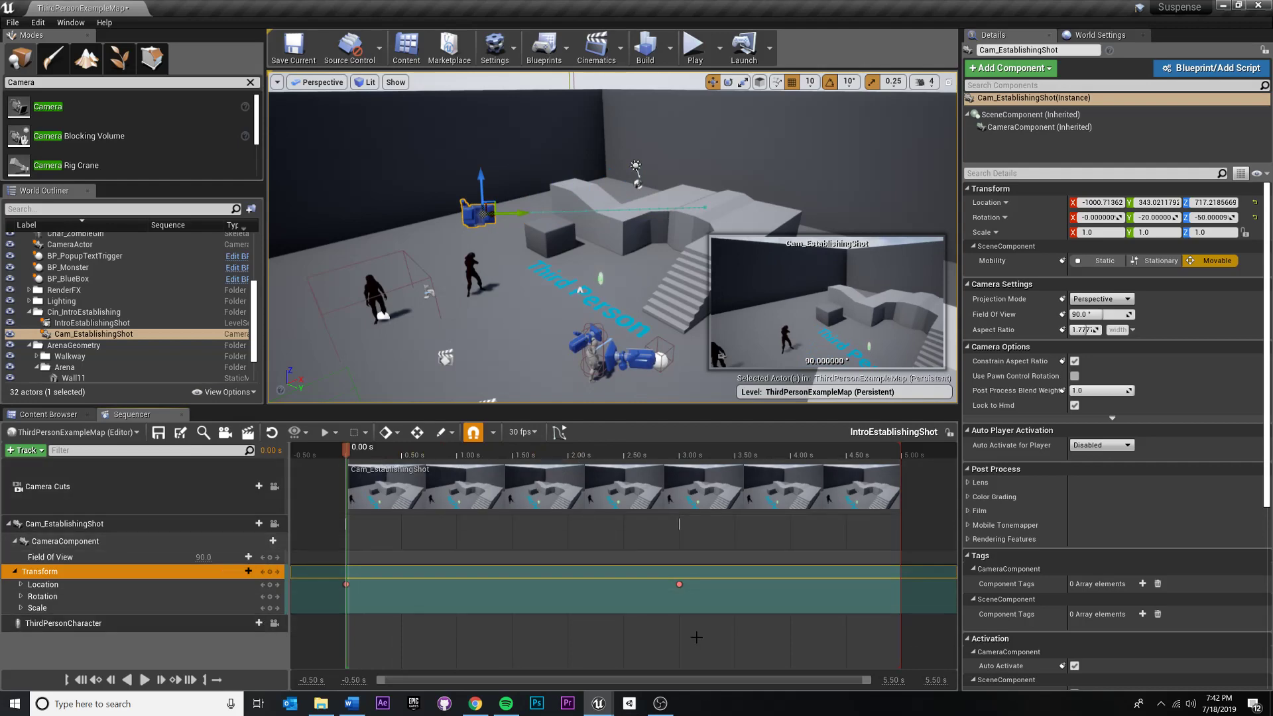
Step: Select both Location keyframes of Cam_EstablishingShot and look for their curves in the curve editor
{"action": "left_click_drag", "start_coordinate": [706, 644], "coordinate": [331, 564]}
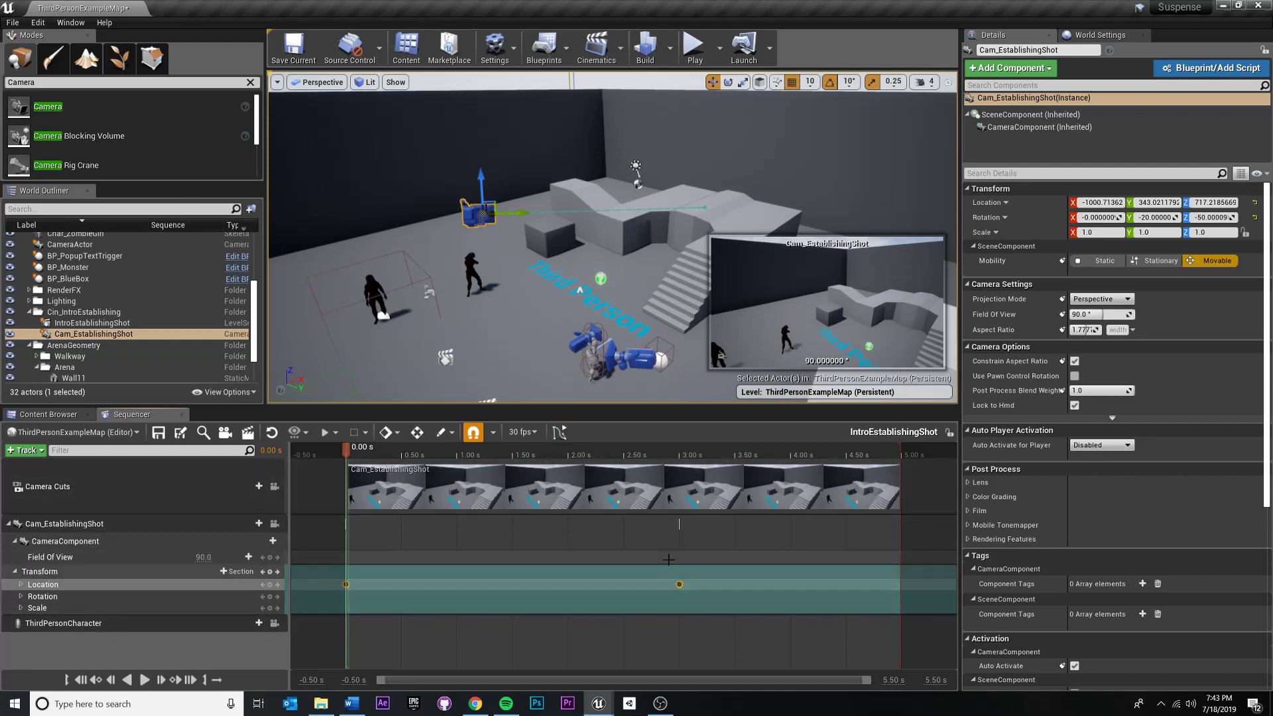
{"action": "left_click", "coordinate": [560, 432]}
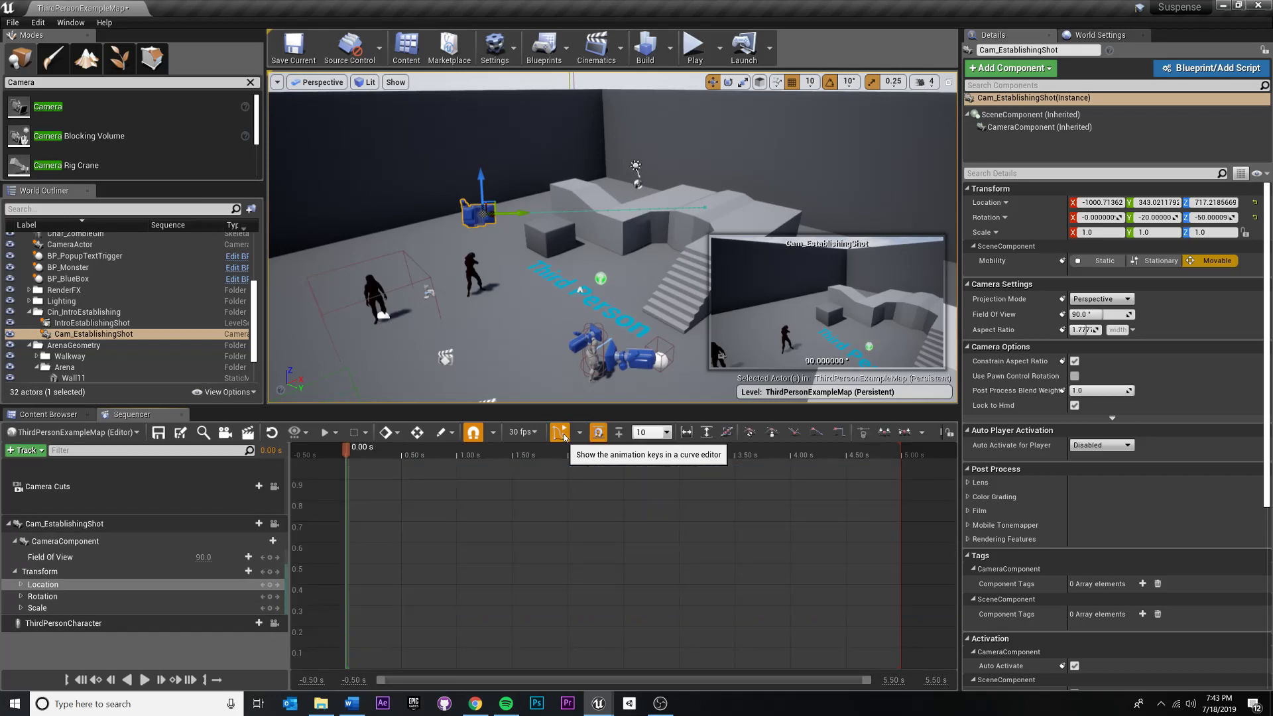
{"action": "scroll", "coordinate": [600, 535], "scroll_direction": "down", "scroll_amount": 6}
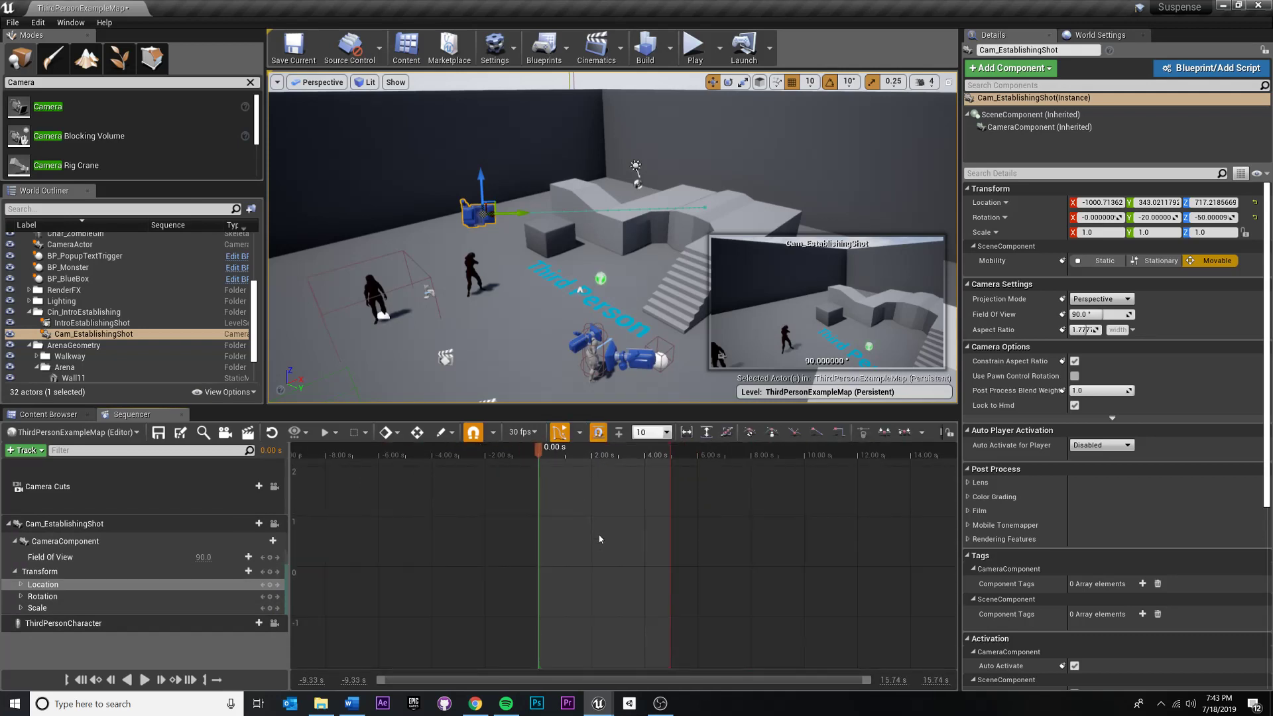
{"action": "scroll", "coordinate": [599, 539], "scroll_direction": "up", "scroll_amount": 4}
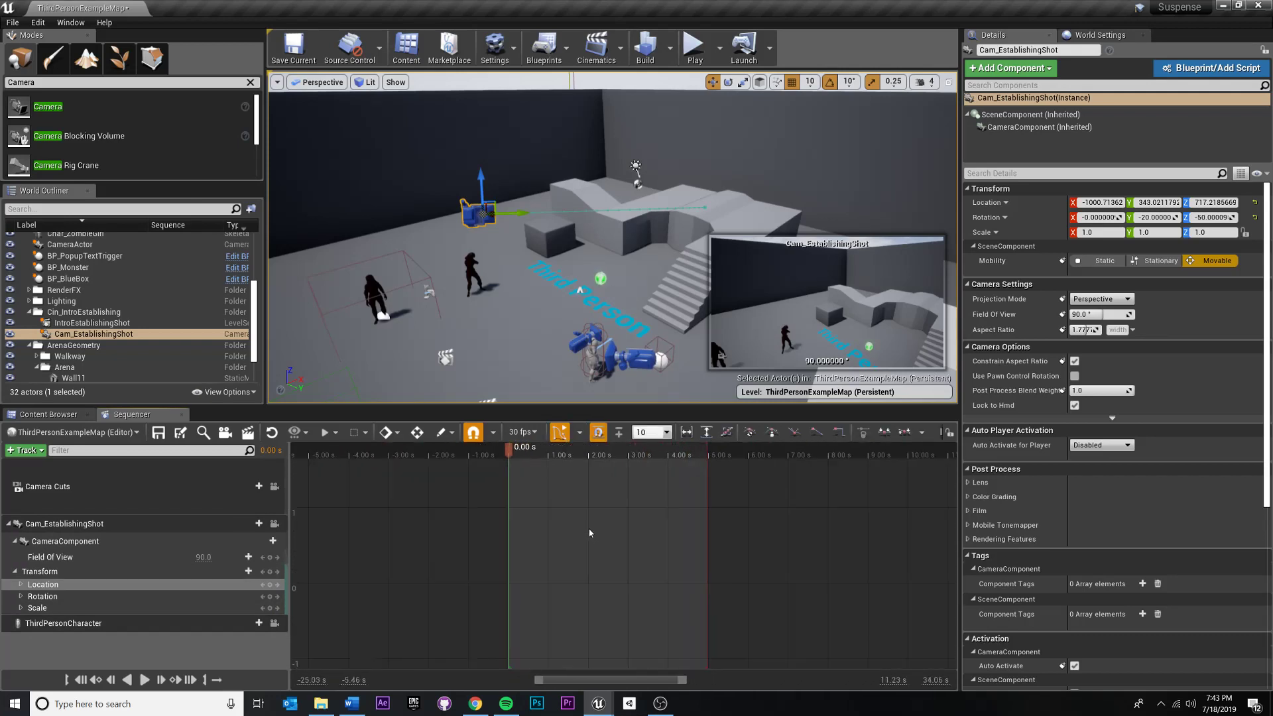
{"action": "scroll", "coordinate": [659, 491], "scroll_direction": "up", "scroll_amount": 2}
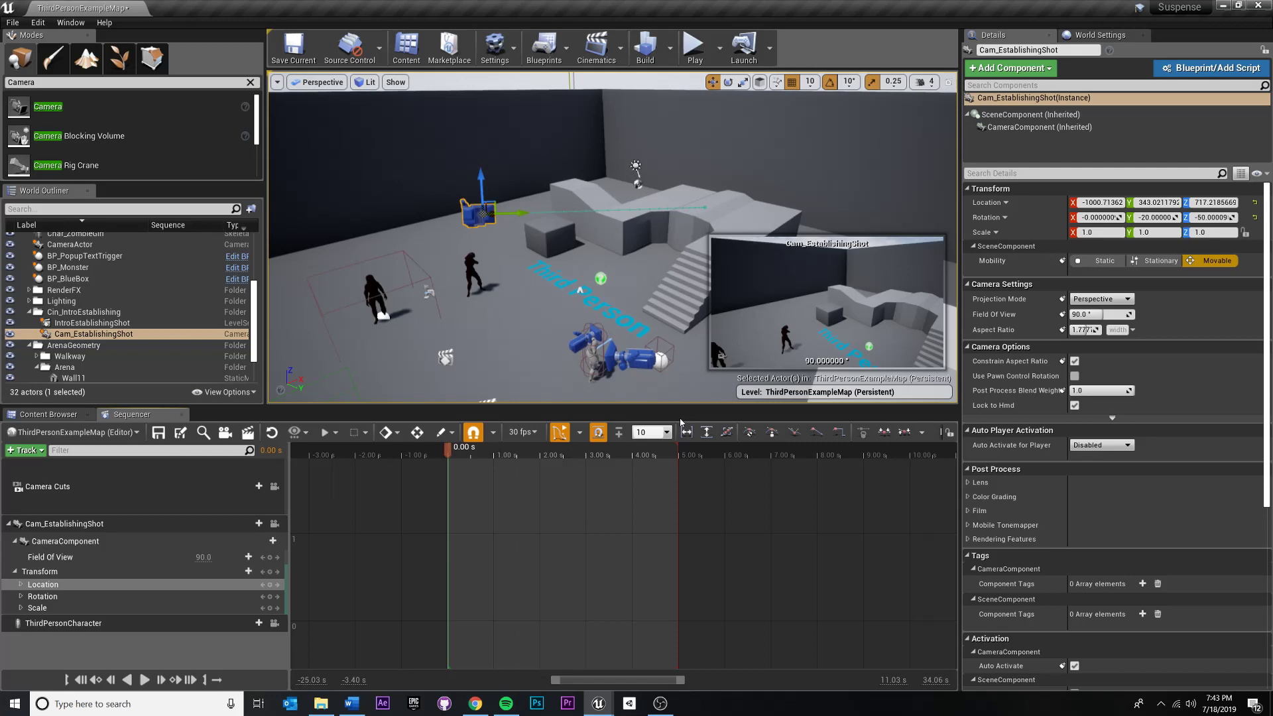
{"action": "left_click", "coordinate": [560, 432]}
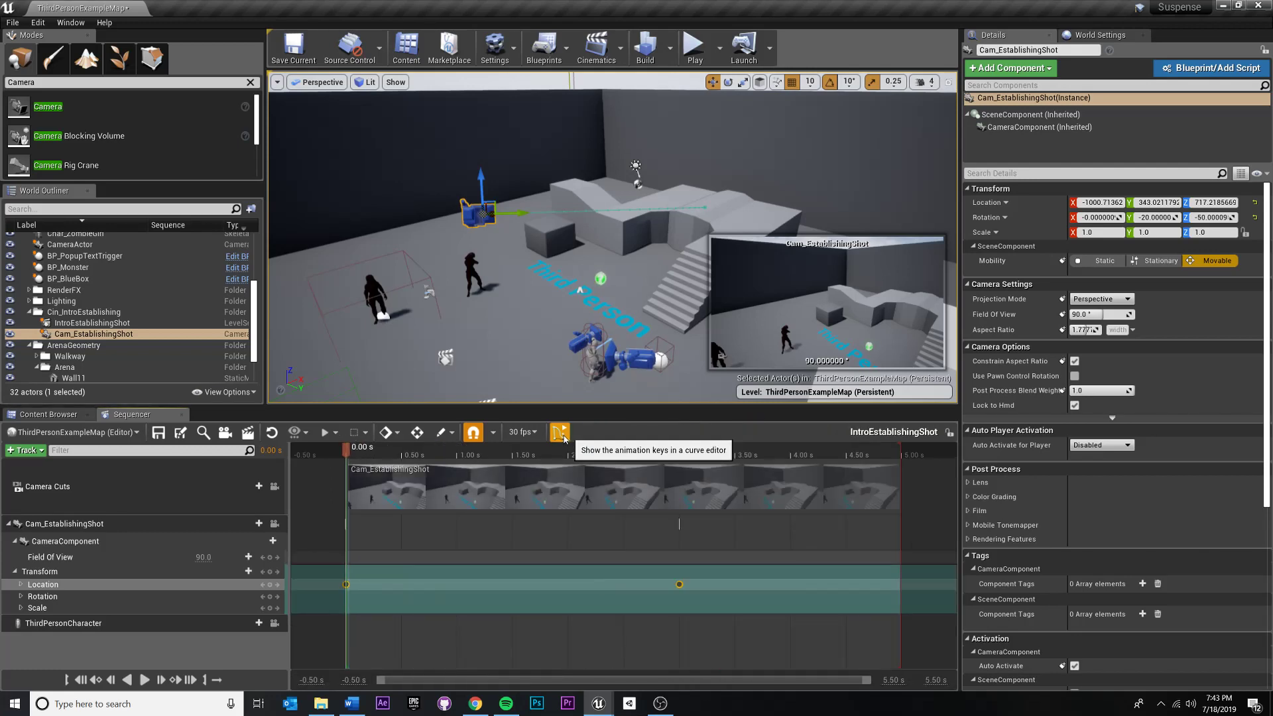
Step: Replay the camera move and examine the 3.00 s Location keyframe in the curve editor
{"action": "left_click_drag", "start_coordinate": [351, 451], "coordinate": [541, 454]}
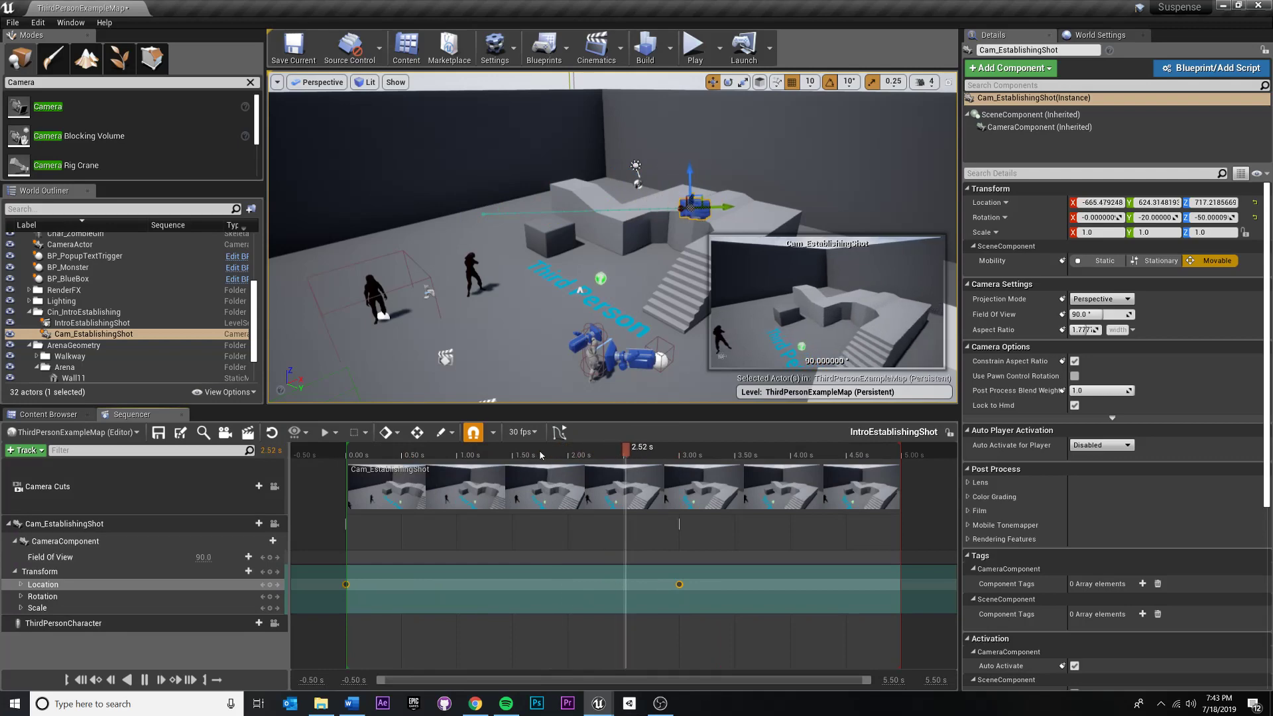
{"action": "key", "text": "space"}
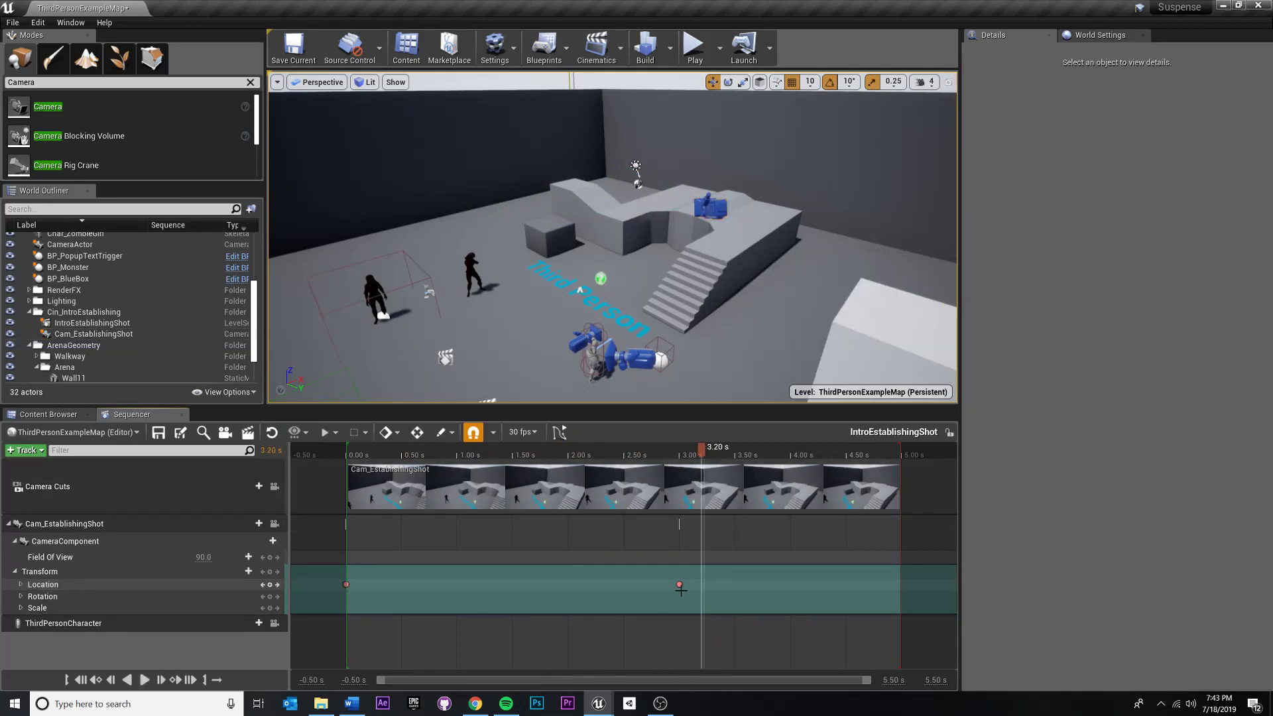
{"action": "left_click", "coordinate": [680, 586]}
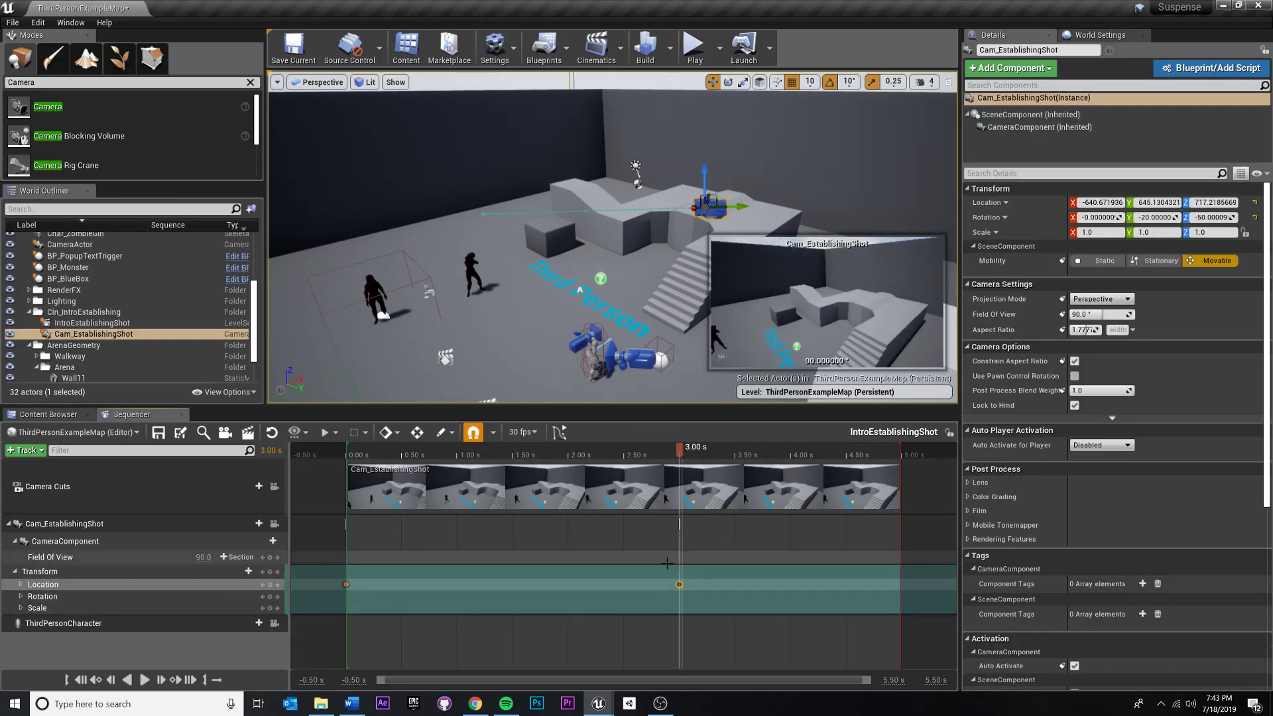
{"action": "left_click", "coordinate": [558, 435]}
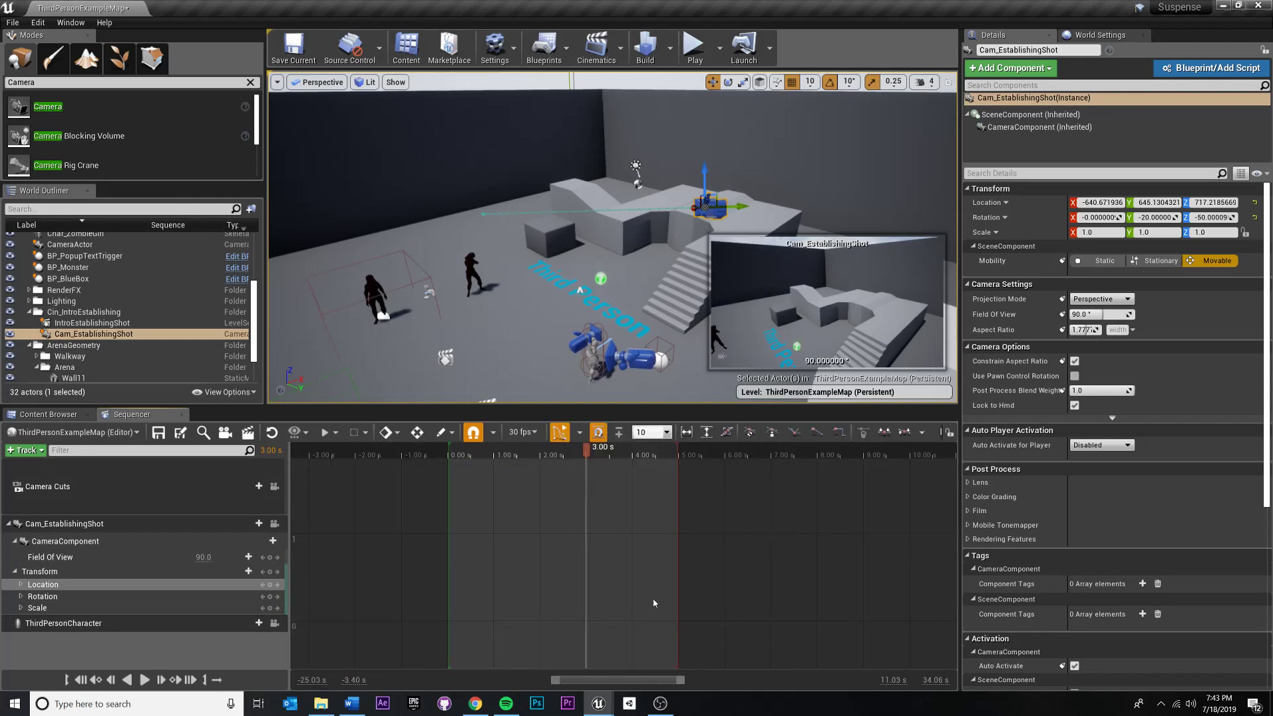
{"action": "scroll", "coordinate": [653, 603], "scroll_direction": "down", "scroll_amount": 1}
{"action": "left_click_drag", "start_coordinate": [684, 680], "coordinate": [804, 680]}
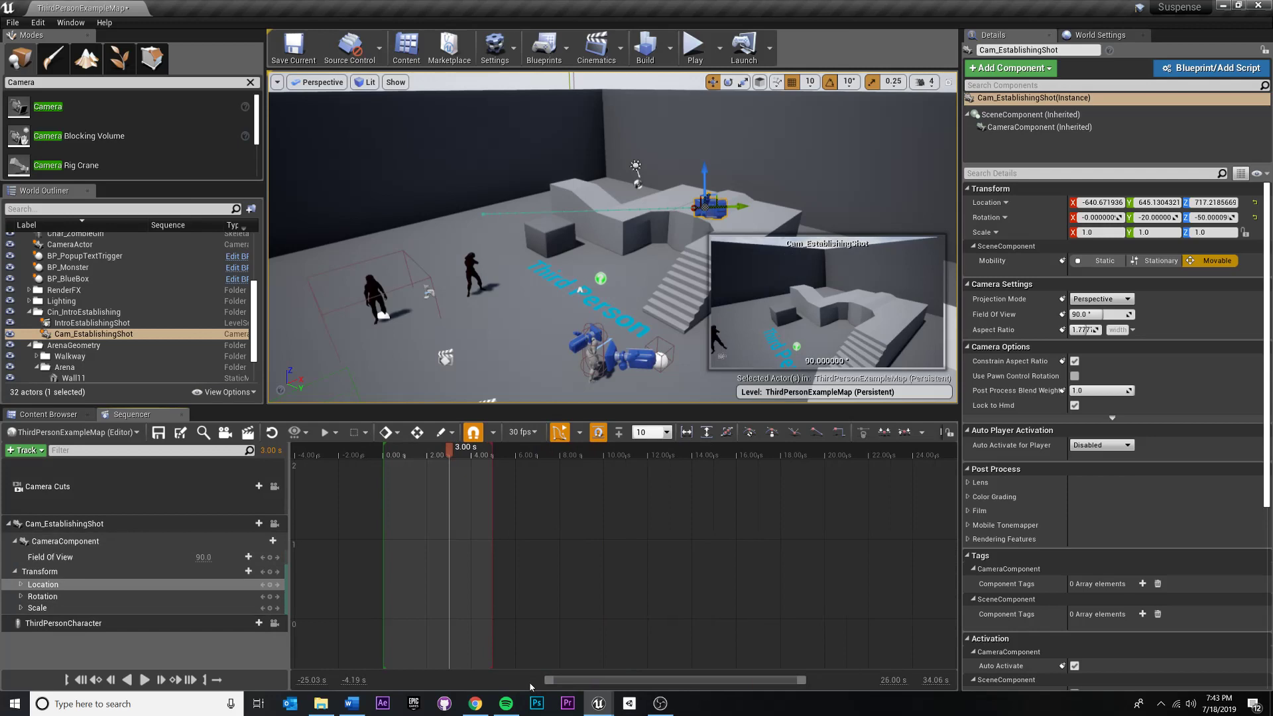
{"action": "left_click_drag", "start_coordinate": [549, 683], "coordinate": [379, 682]}
{"action": "scroll", "coordinate": [623, 555], "scroll_direction": "down", "scroll_amount": 20}
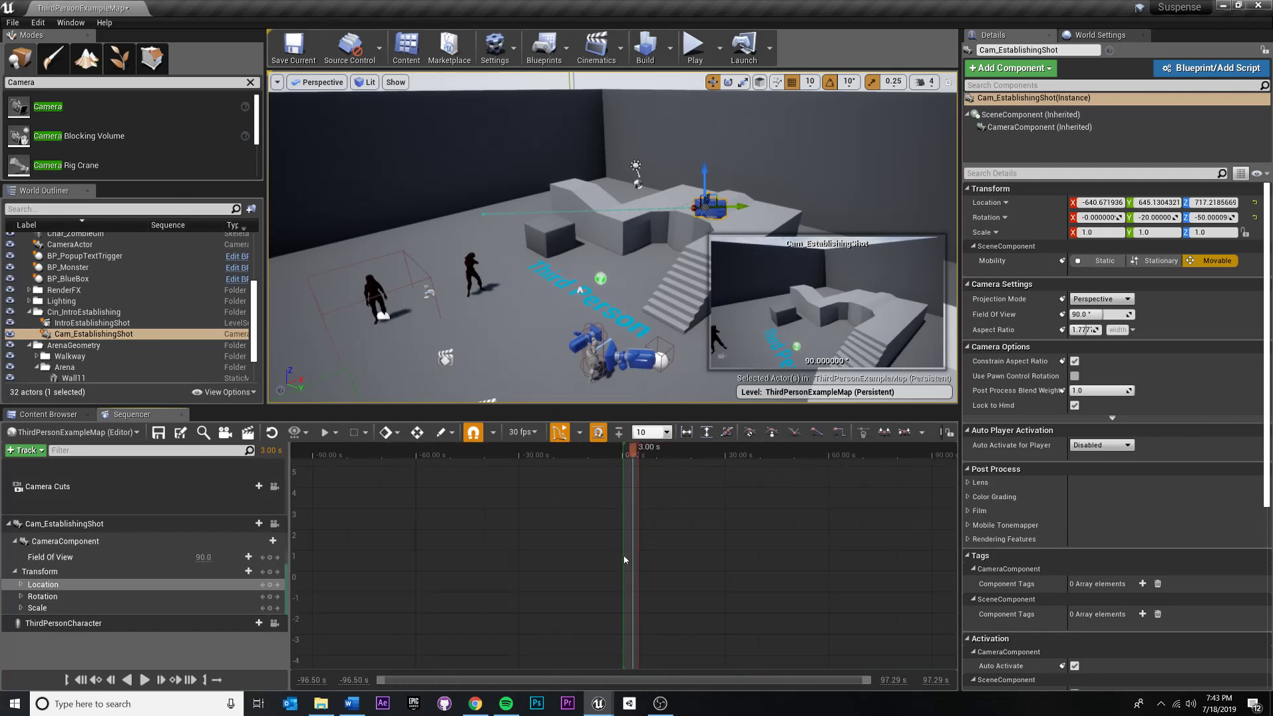
{"action": "scroll", "coordinate": [623, 558], "scroll_direction": "up", "scroll_amount": 6}
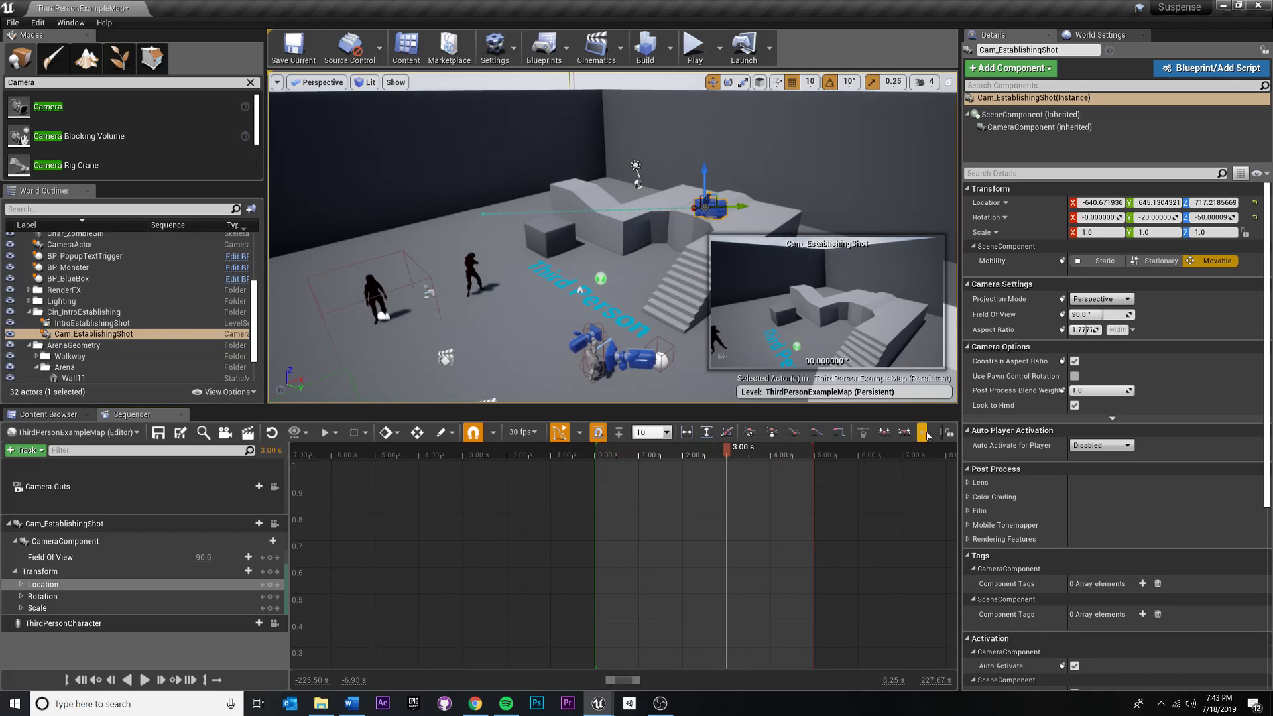
{"action": "right_click_drag", "start_coordinate": [642, 569], "coordinate": [615, 600]}
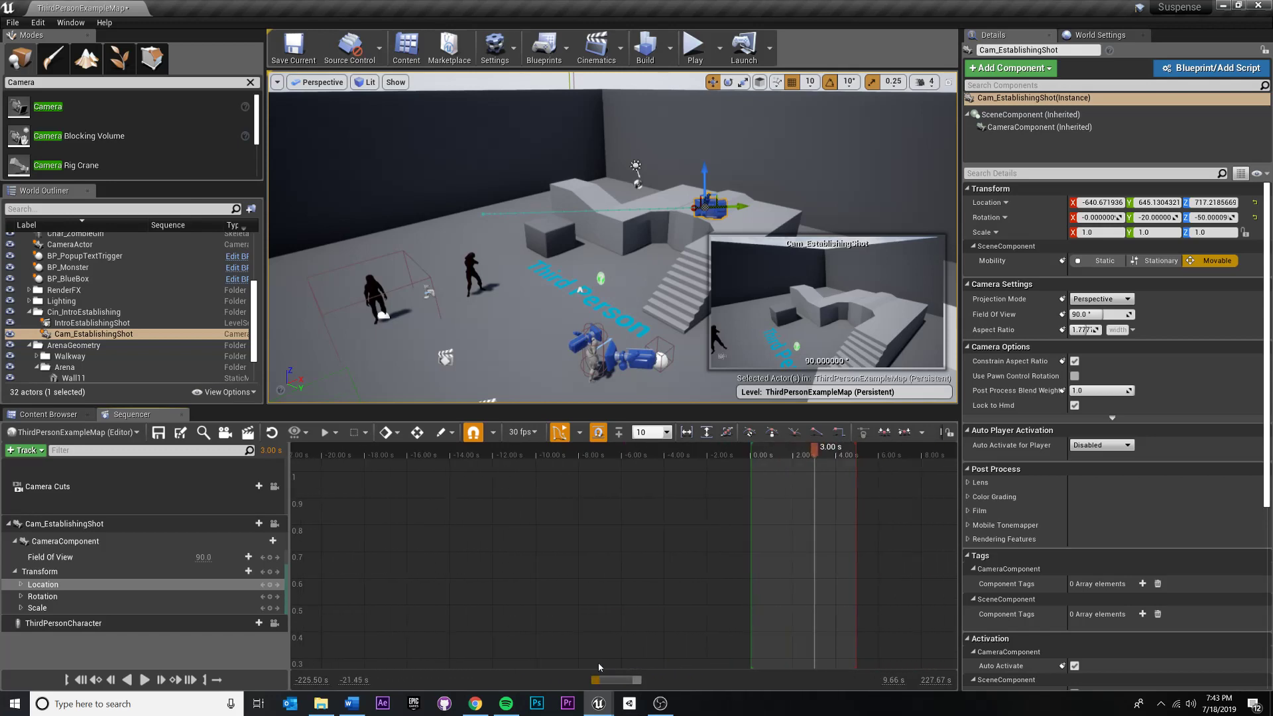
{"action": "left_click_drag", "start_coordinate": [613, 666], "coordinate": [615, 657]}
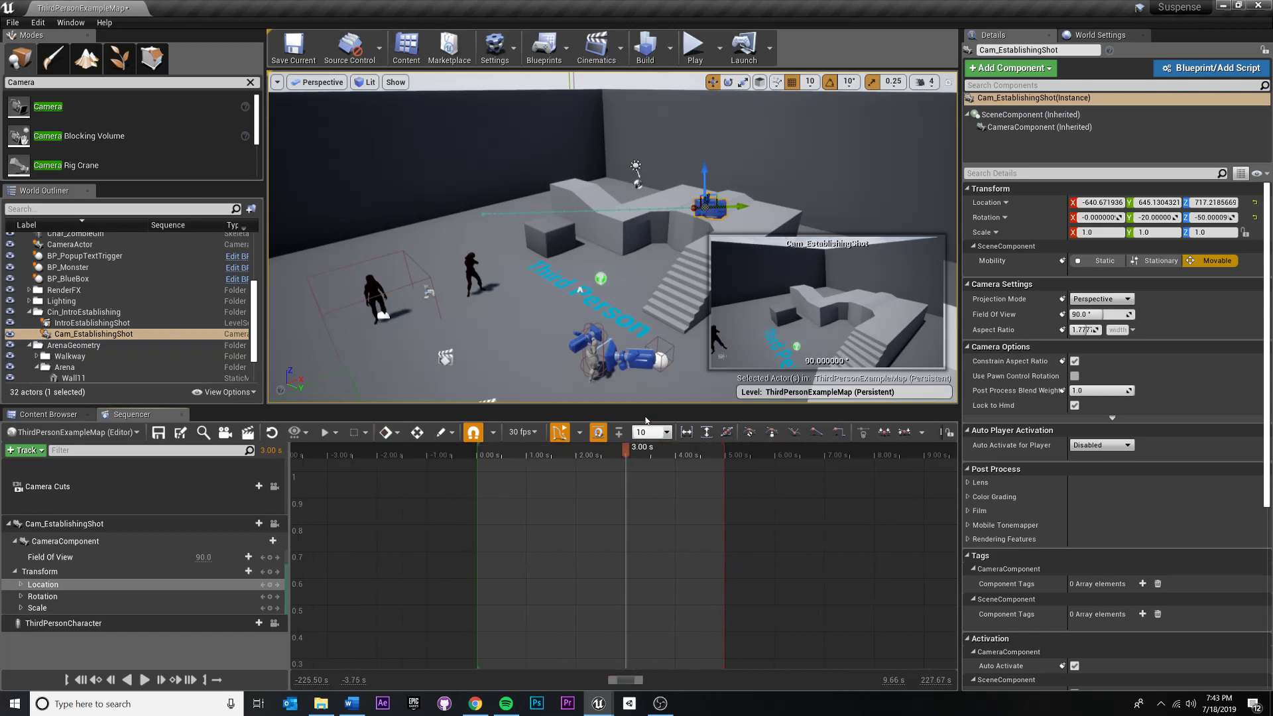
{"action": "left_click", "coordinate": [598, 432]}
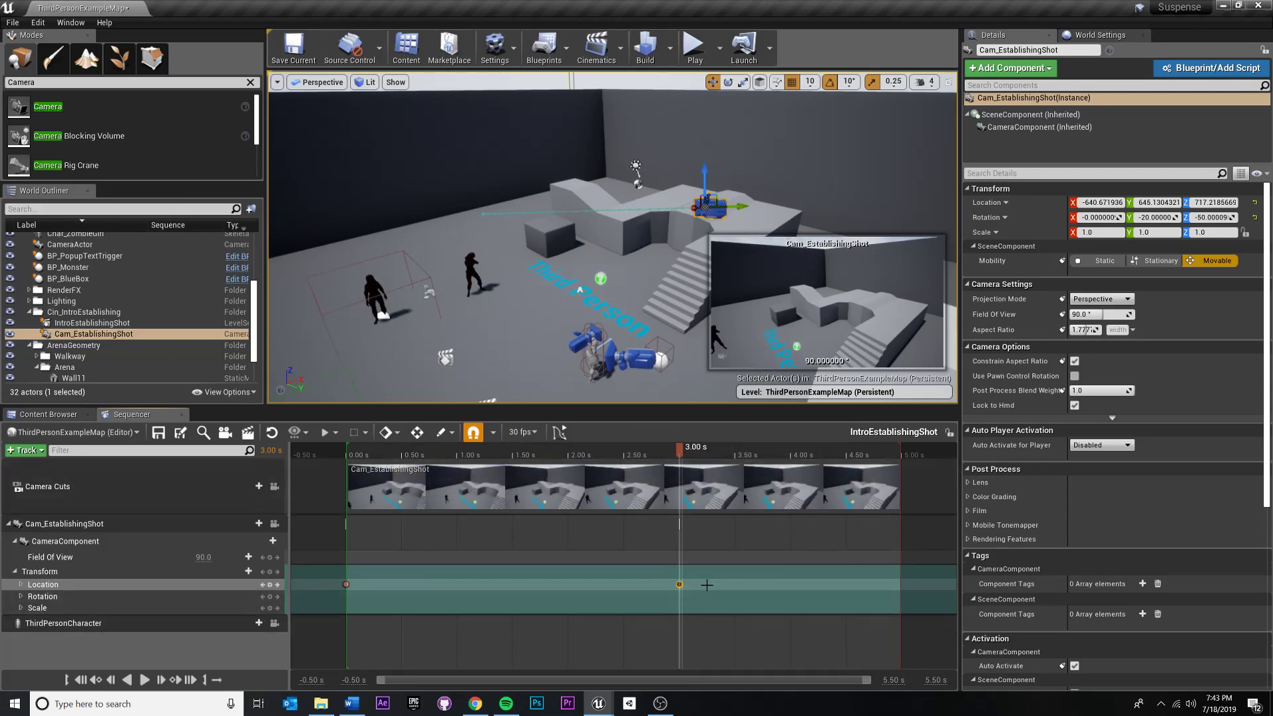
Step: Set the key interpolation of both Location keyframes, at 0.00 s and 3.00 s, to Linear
{"action": "left_click_drag", "start_coordinate": [702, 598], "coordinate": [340, 560]}
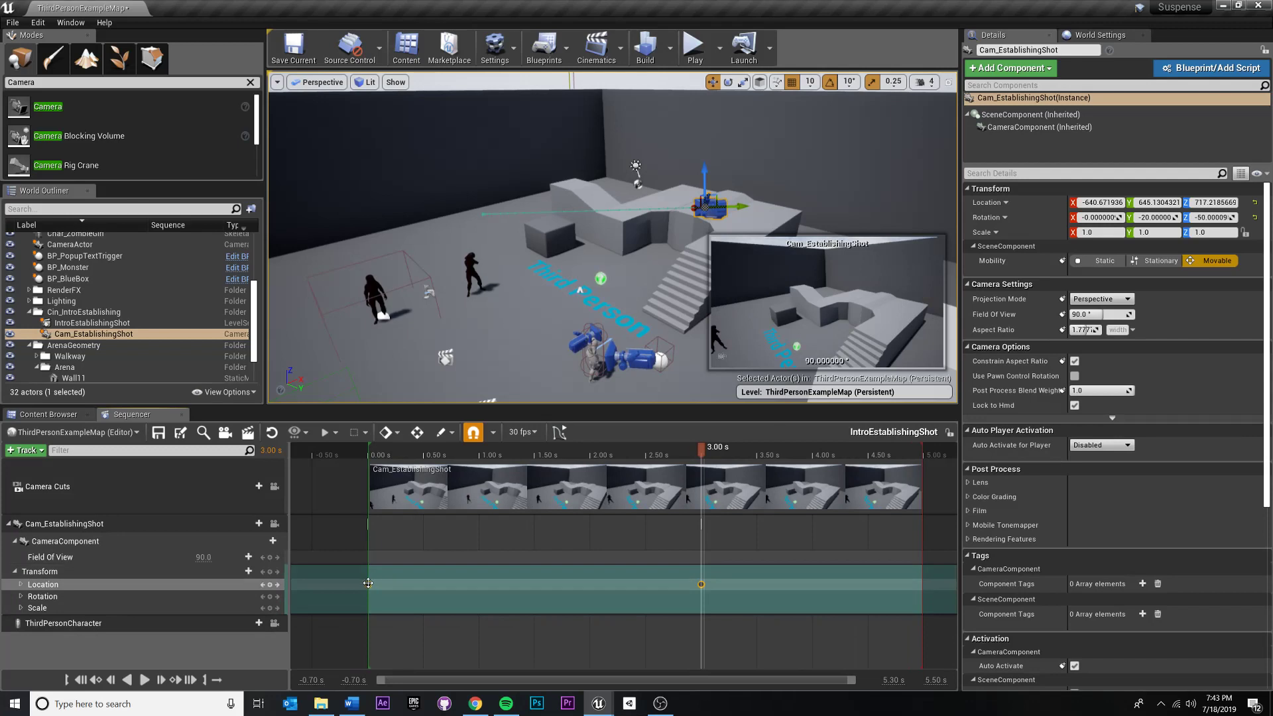
{"action": "right_click", "coordinate": [368, 585]}
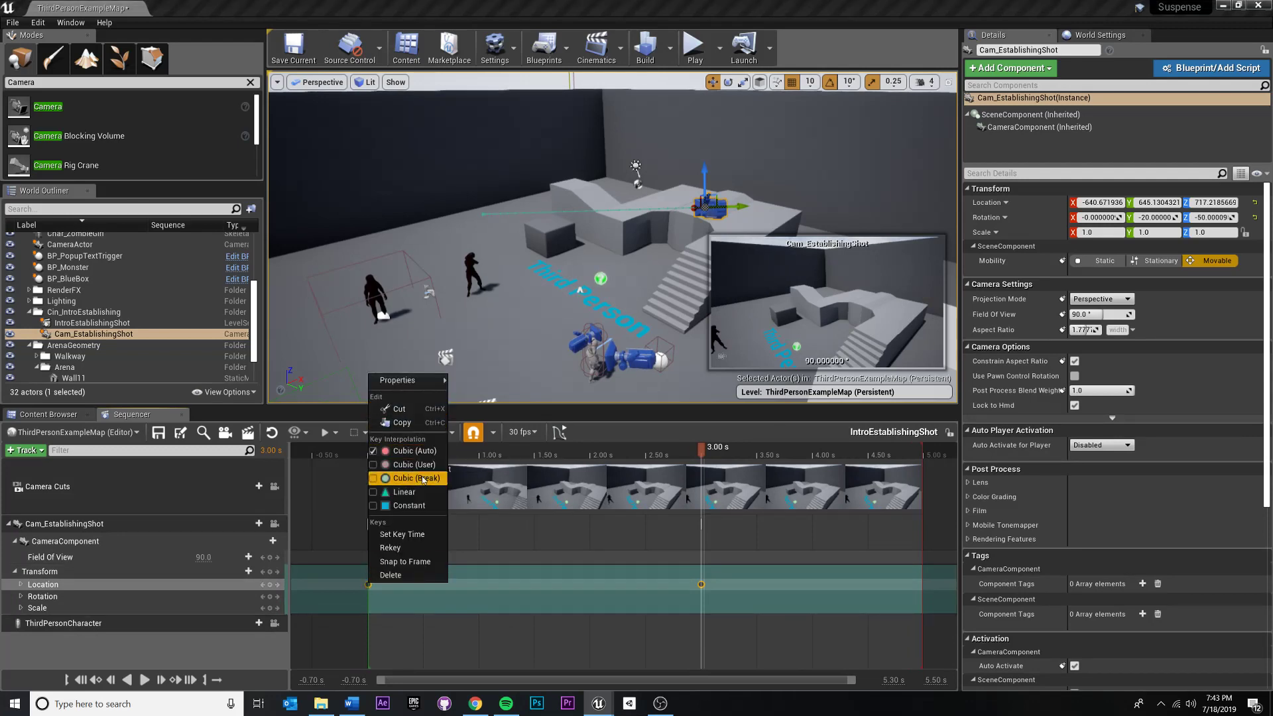
{"action": "right_click", "coordinate": [701, 583]}
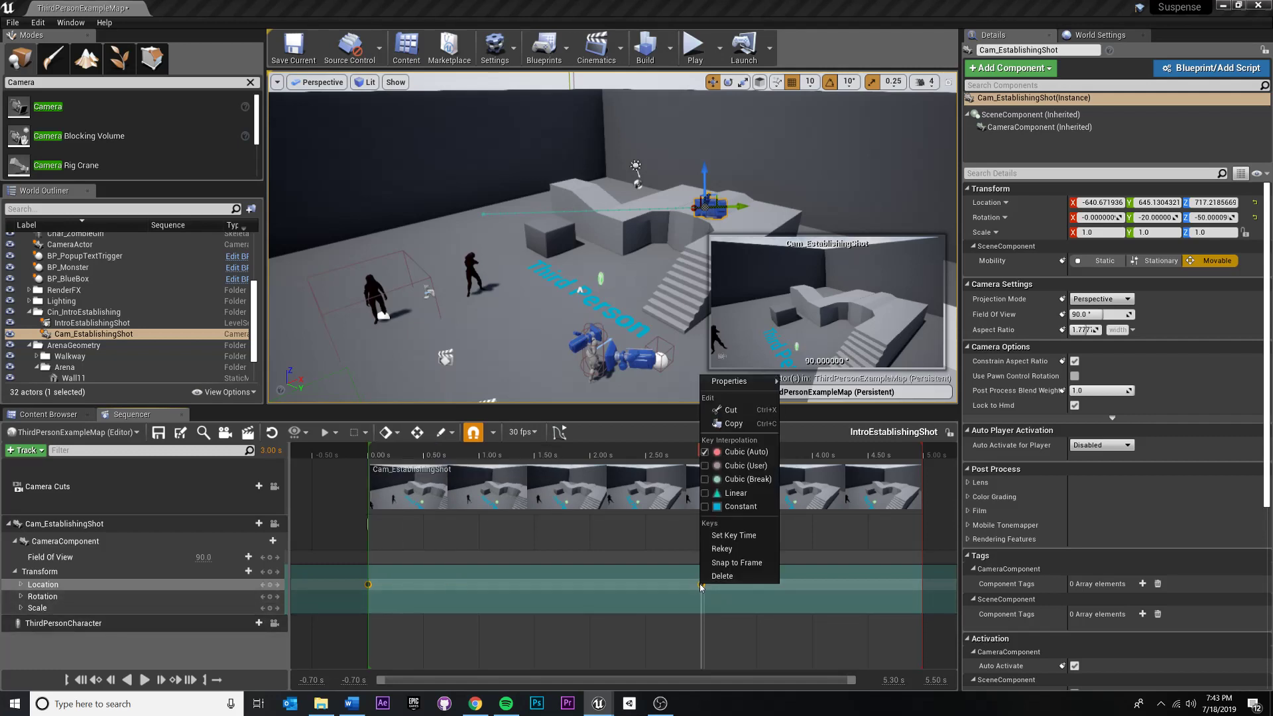
{"action": "left_click", "coordinate": [740, 492]}
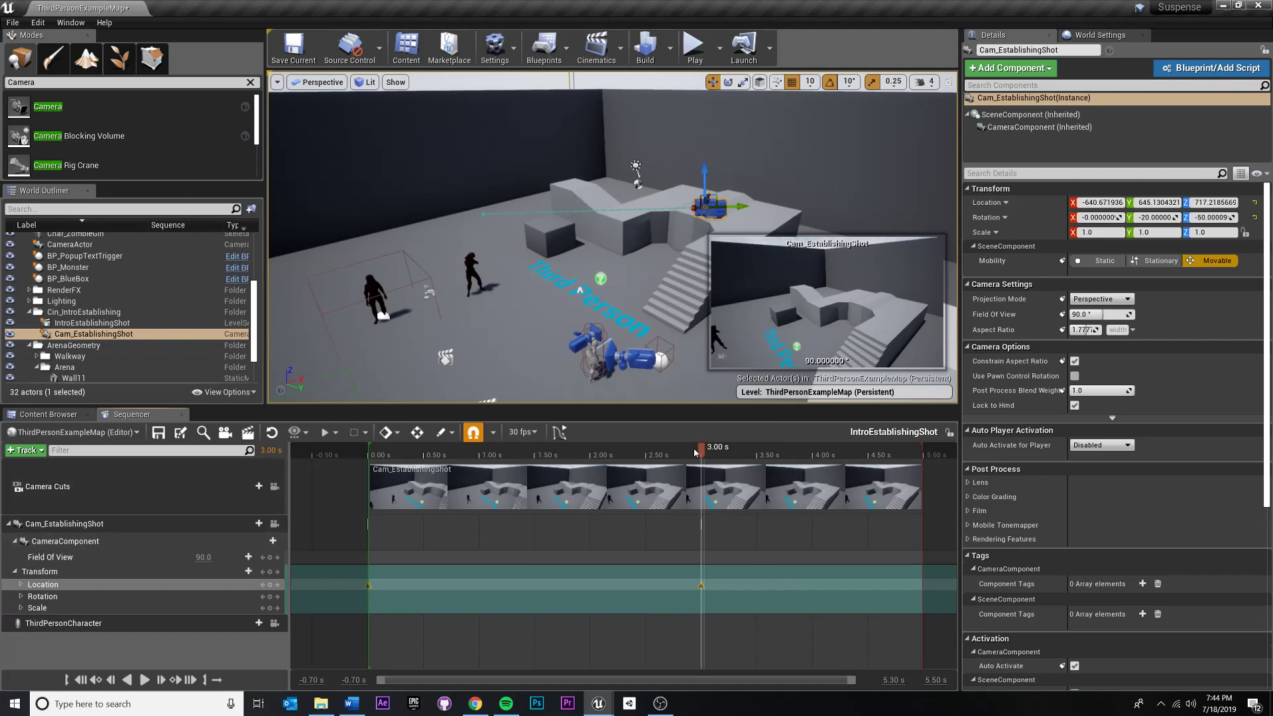
Step: Play the sequence twice from 0.00 s to check the camera's speed with the linear Location keyframes
{"action": "left_click_drag", "start_coordinate": [698, 453], "coordinate": [272, 422]}
{"action": "key", "text": "space"}
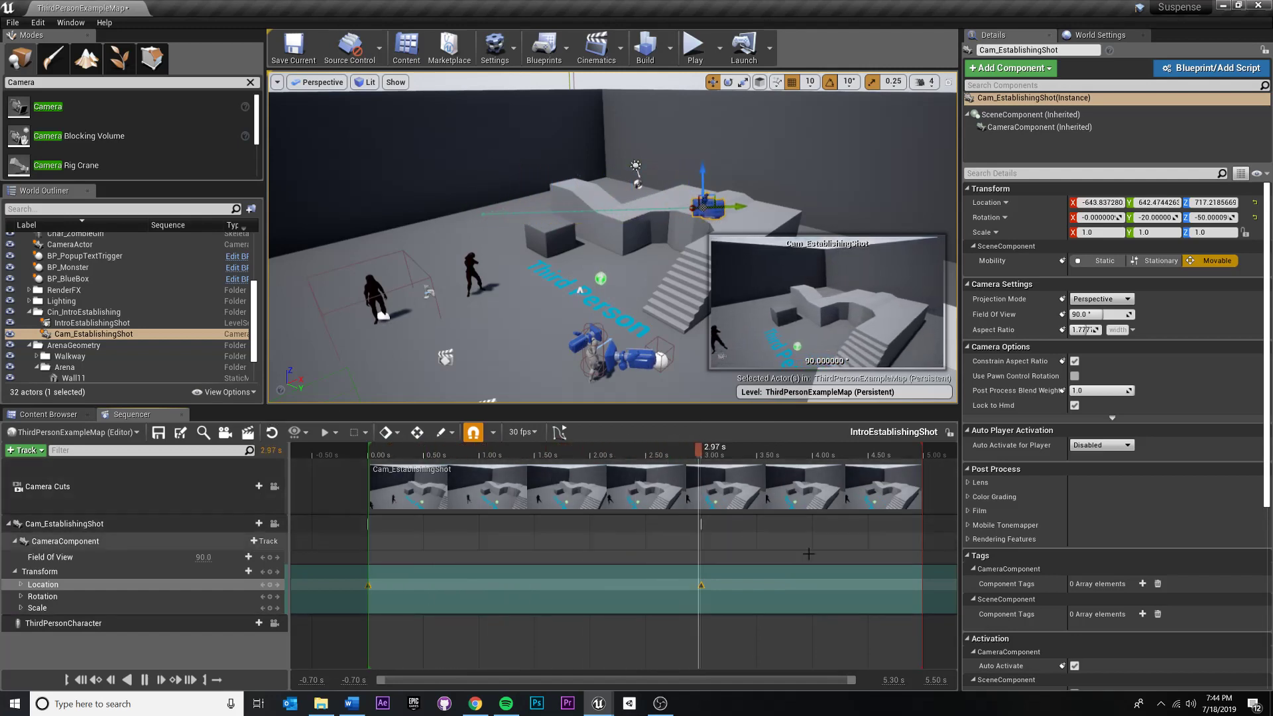
{"action": "key", "text": "space"}
{"action": "left_click_drag", "start_coordinate": [739, 448], "coordinate": [594, 453]}
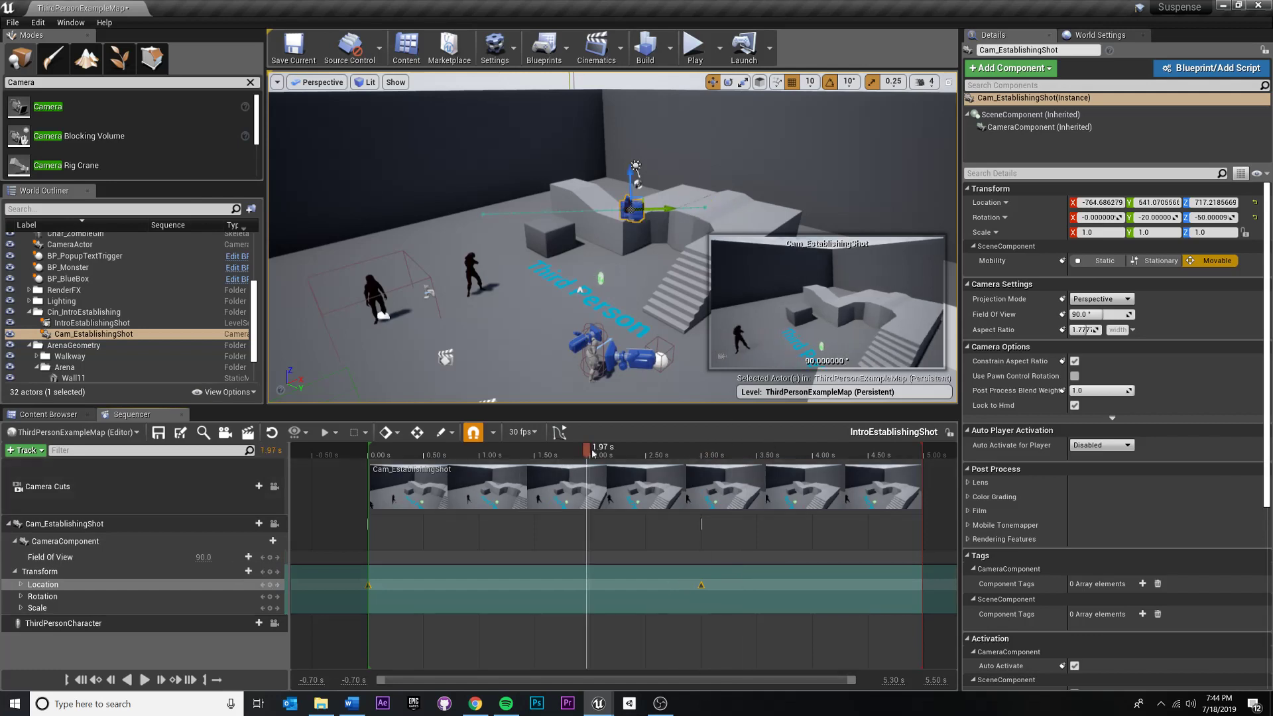
{"action": "left_click", "coordinate": [559, 432]}
{"action": "left_click", "coordinate": [559, 432]}
{"action": "left_click", "coordinate": [652, 638]}
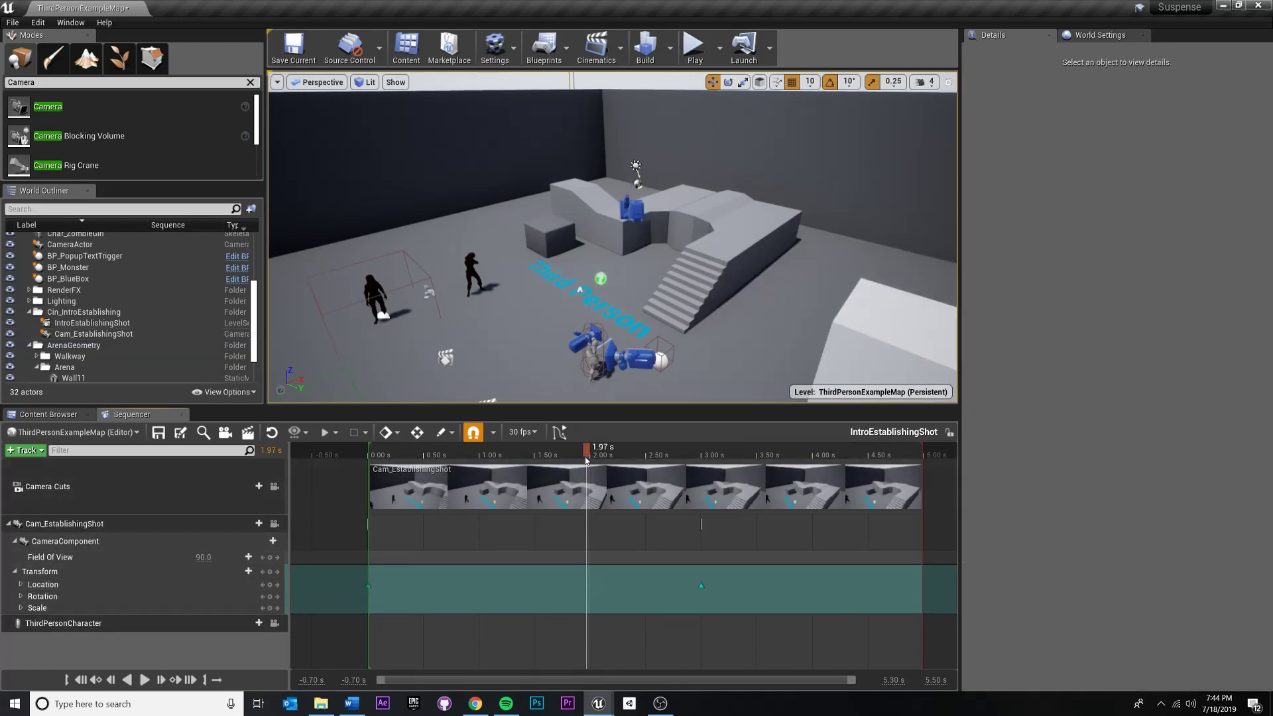
{"action": "left_click_drag", "start_coordinate": [583, 446], "coordinate": [369, 448]}
{"action": "key", "text": "space"}
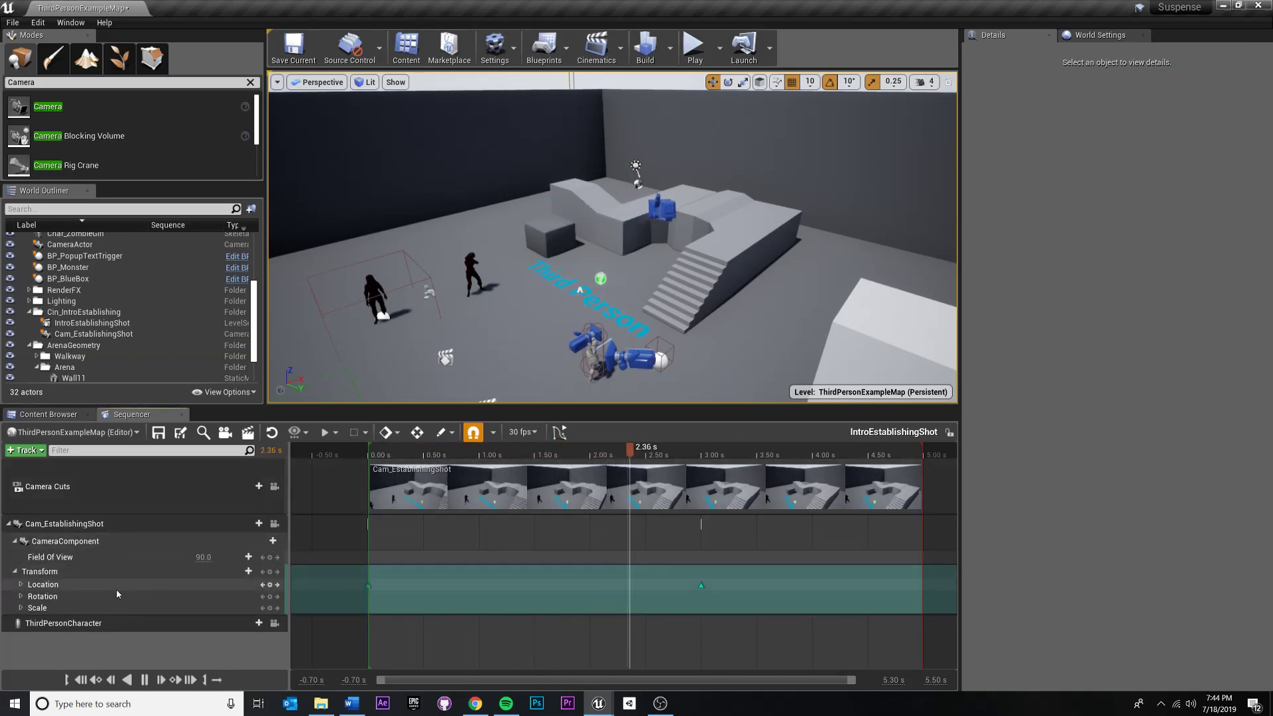
{"action": "key", "text": "space"}
Step: Select the Cam_EstablishingShot track and replay the sequence from 0.00 s to watch the move in the camera preview
{"action": "left_click", "coordinate": [78, 542]}
{"action": "left_click", "coordinate": [92, 525]}
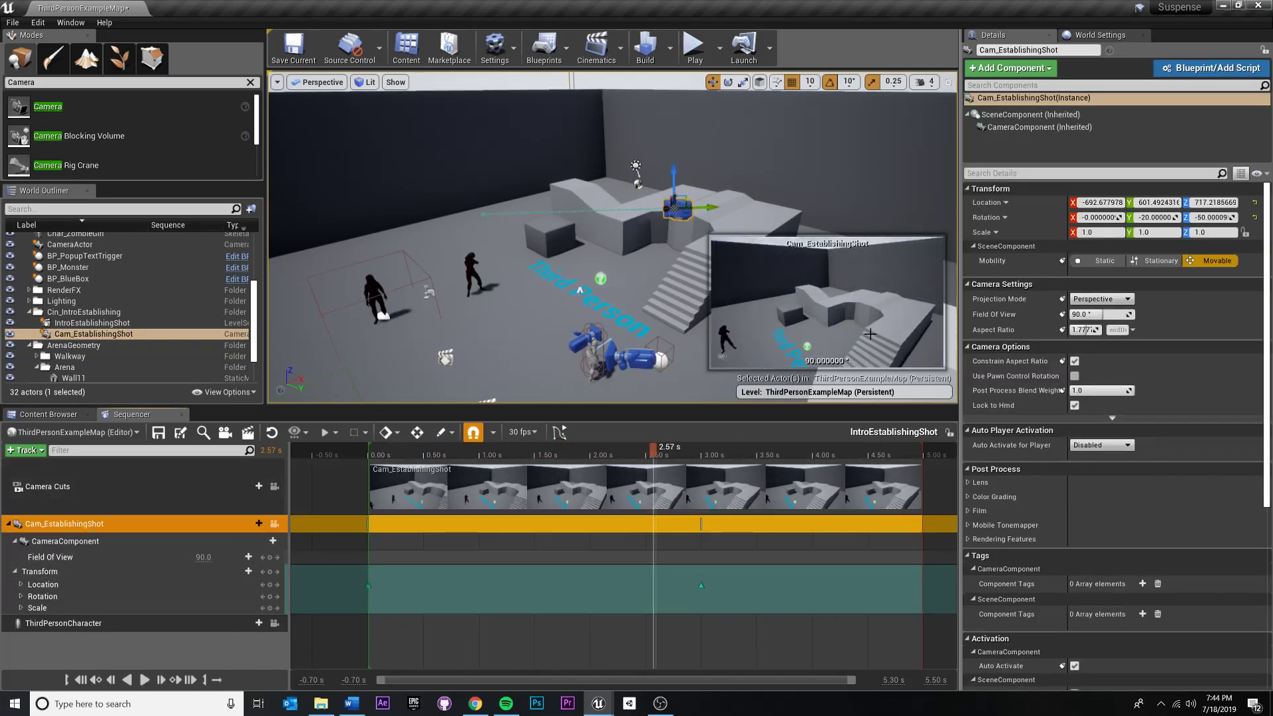
{"action": "left_click_drag", "start_coordinate": [661, 452], "coordinate": [368, 449]}
{"action": "key", "text": "space"}
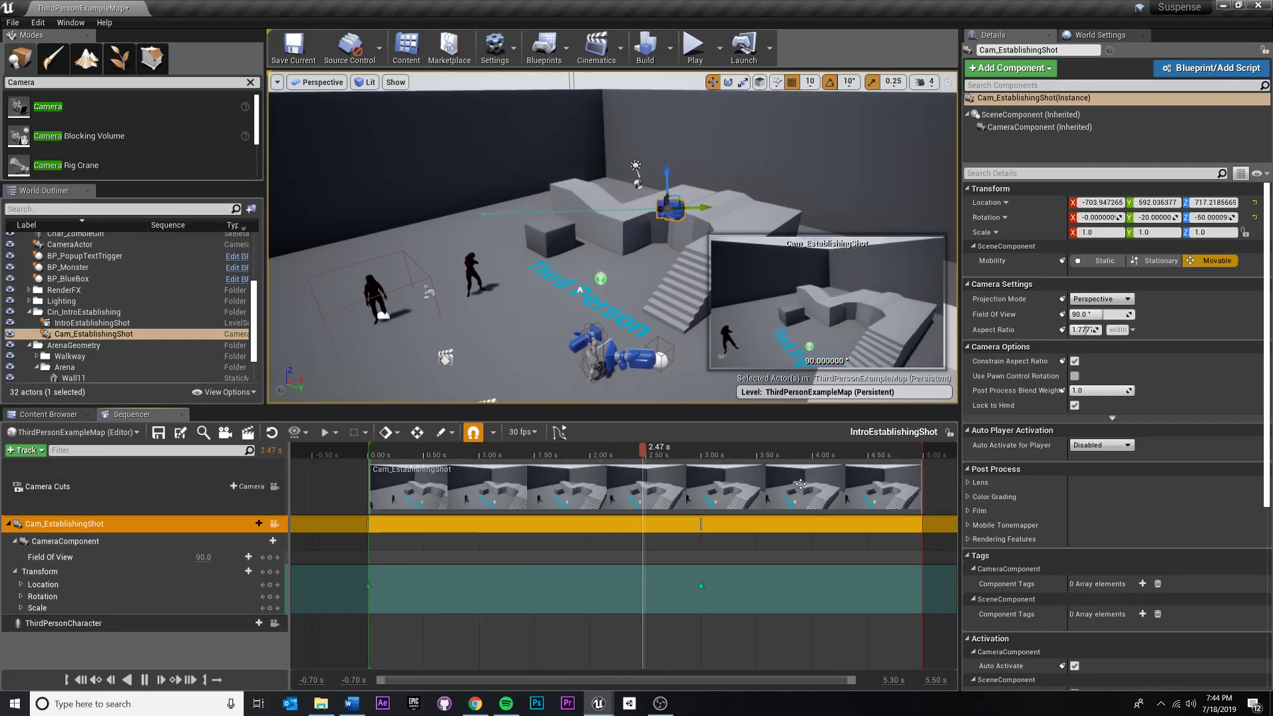
{"action": "key", "text": "space"}
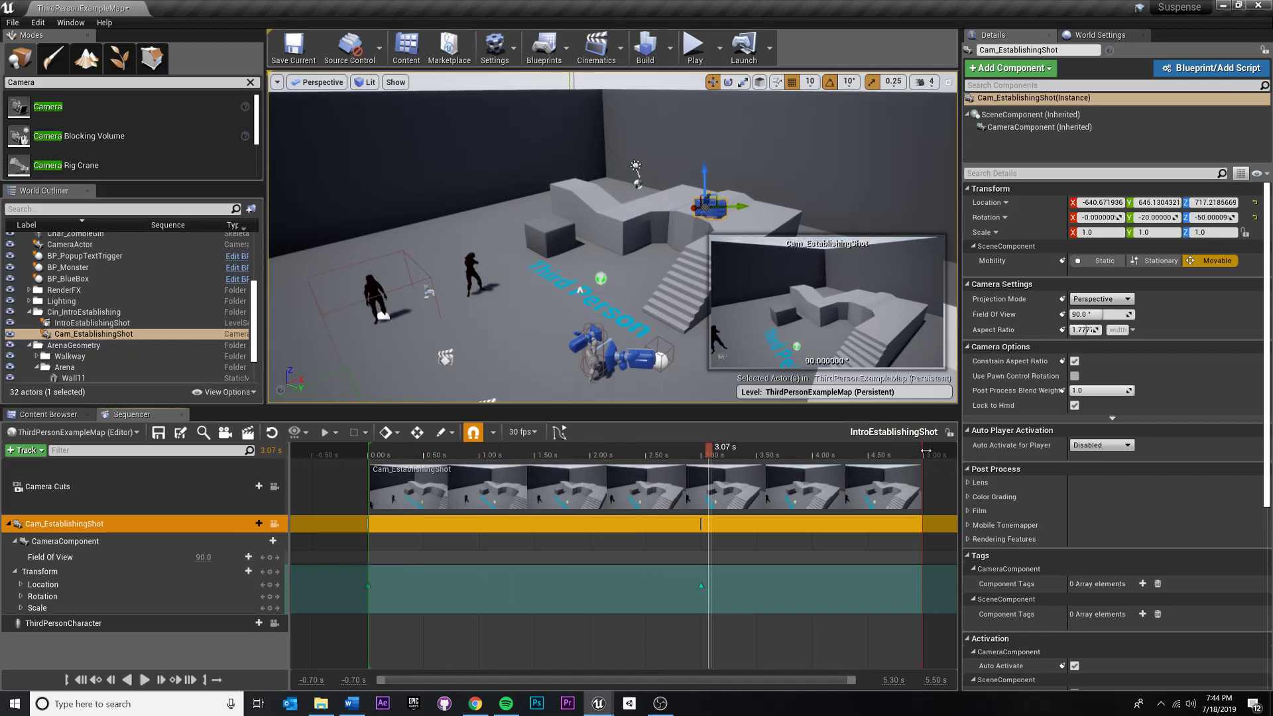
Step: Shorten the sequence's playback range to end at about 3.03 s, next to the second Location keyframe
{"action": "left_click_drag", "start_coordinate": [926, 452], "coordinate": [711, 466]}
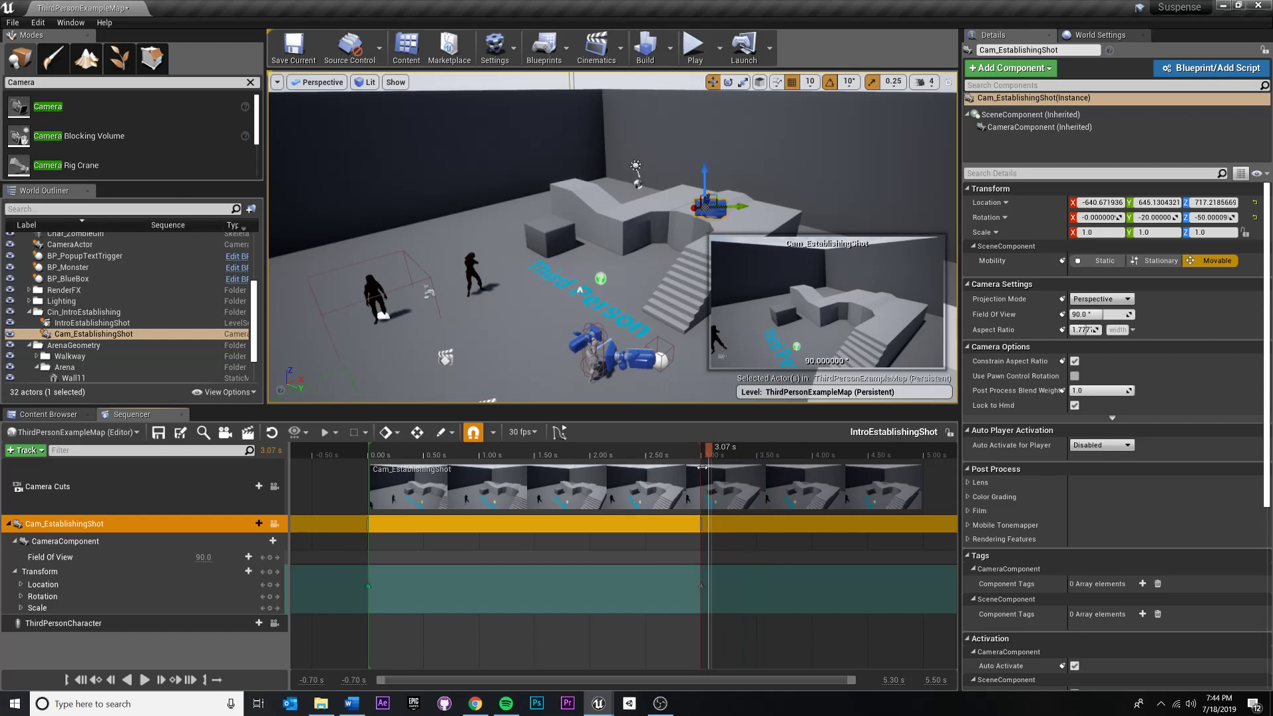
{"action": "left_click_drag", "start_coordinate": [710, 451], "coordinate": [572, 452]}
{"action": "mouse_move", "coordinate": [697, 452]}
{"action": "left_mouse_down"}
{"action": "mouse_move", "coordinate": [716, 453]}
{"action": "mouse_move", "coordinate": [702, 453]}
{"action": "left_mouse_up"}
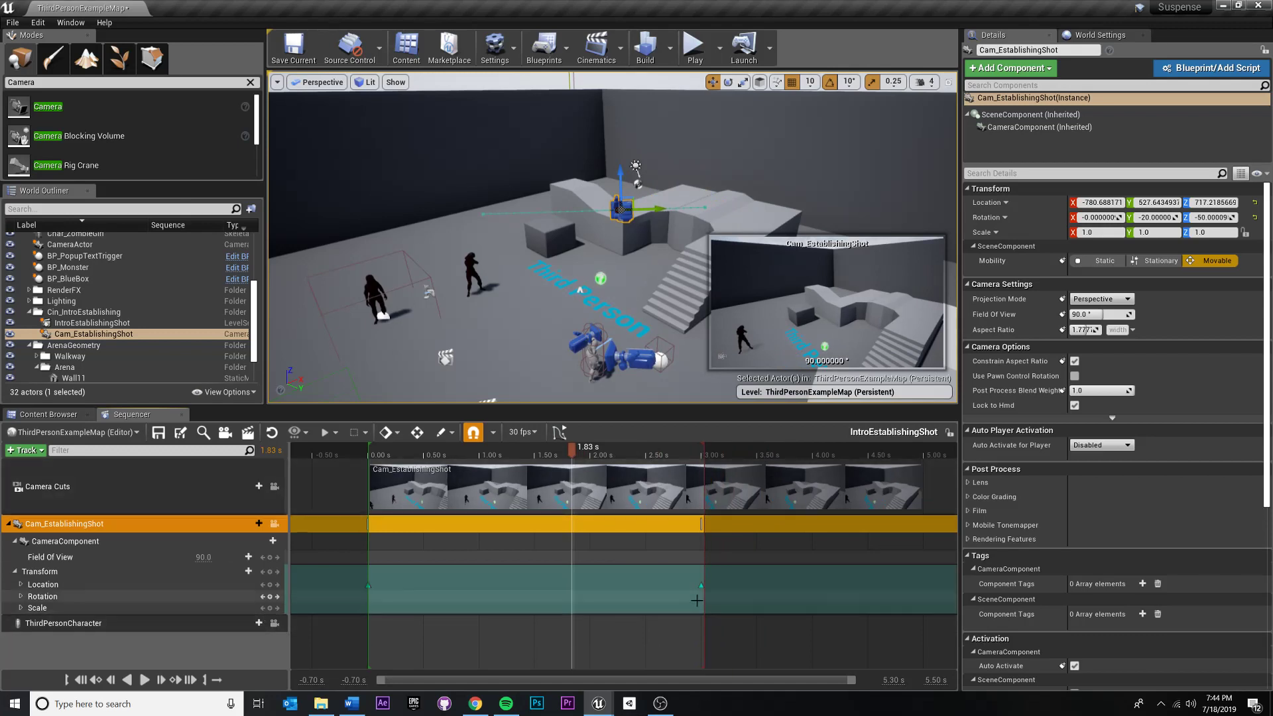
{"action": "left_click_drag", "start_coordinate": [571, 449], "coordinate": [708, 467]}
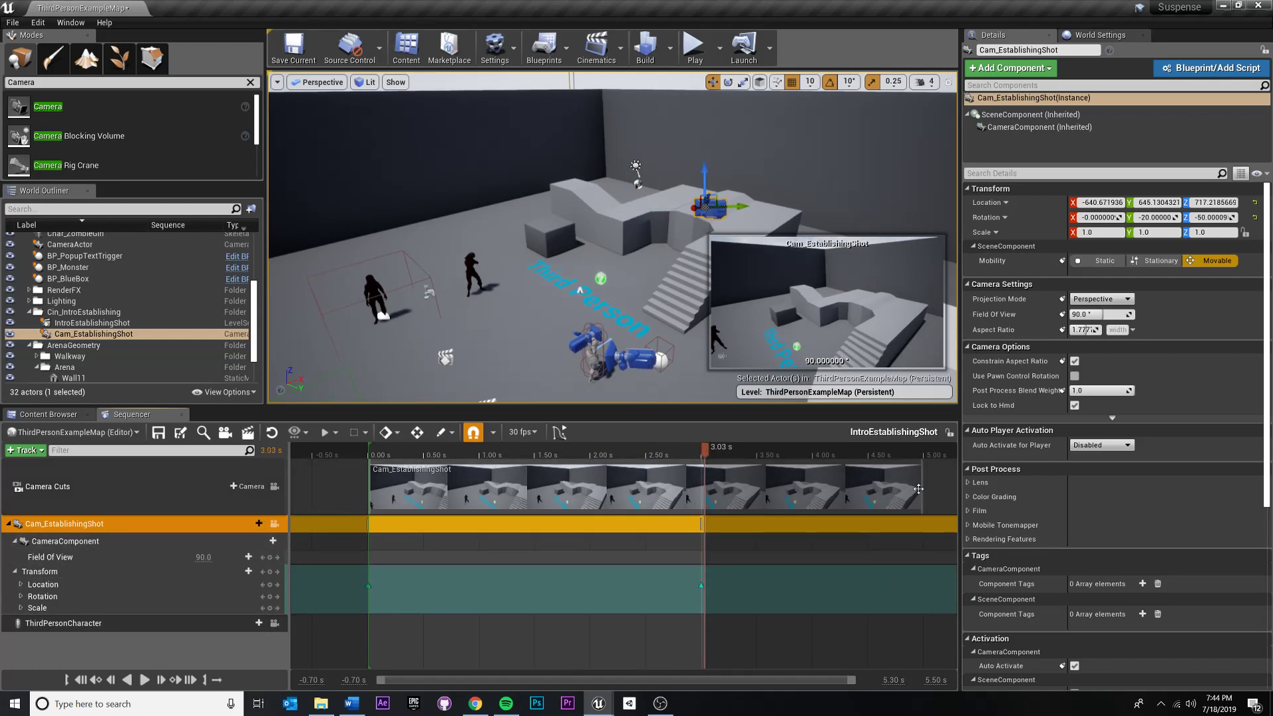
Step: Trim the Cam_EstablishingShot camera cut and the playback range to end at 3.00 s, scrubbing to check the shortened shot
{"action": "left_click_drag", "start_coordinate": [921, 486], "coordinate": [701, 507]}
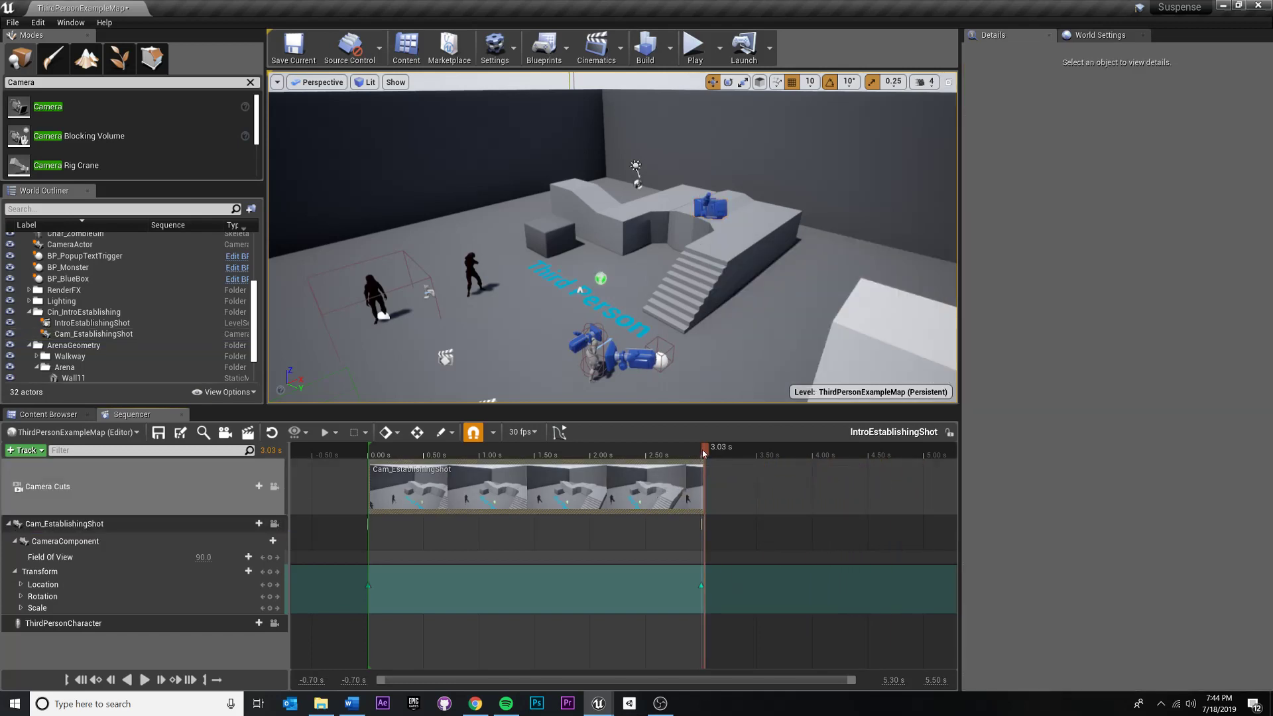
{"action": "left_click_drag", "start_coordinate": [705, 454], "coordinate": [562, 453]}
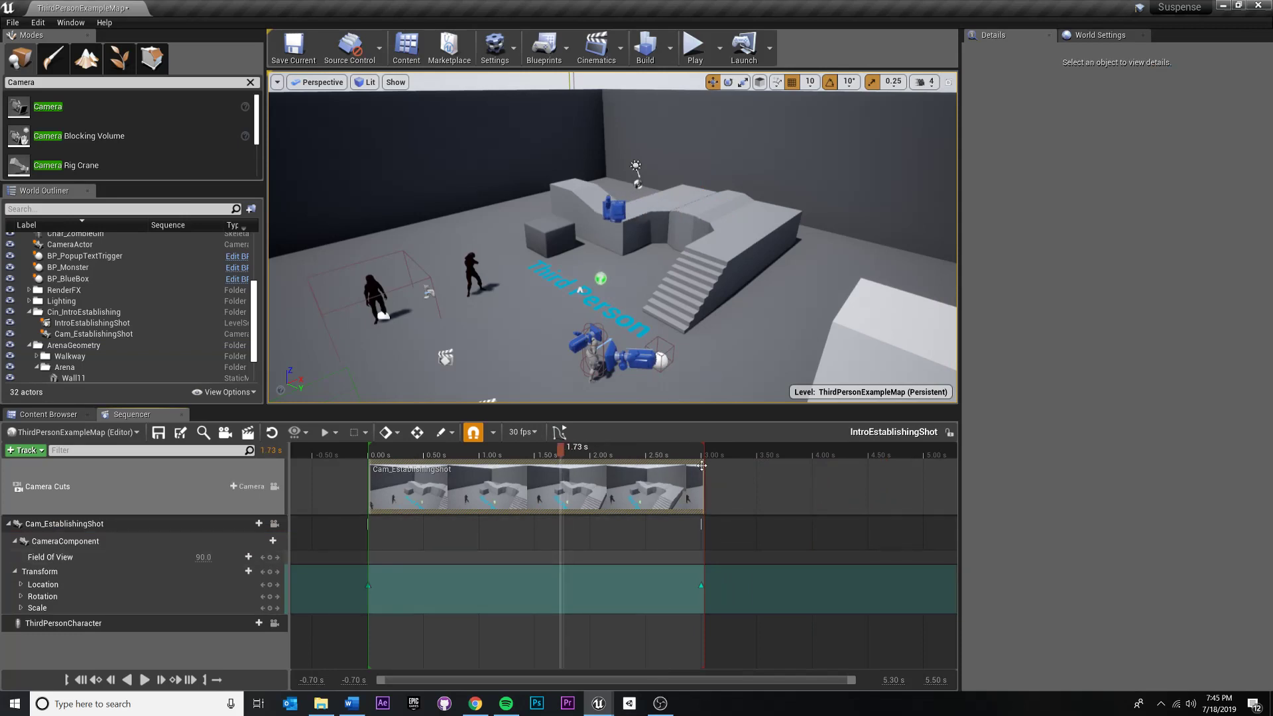
{"action": "left_click_drag", "start_coordinate": [700, 447], "coordinate": [711, 447]}
{"action": "left_click_drag", "start_coordinate": [694, 454], "coordinate": [601, 455]}
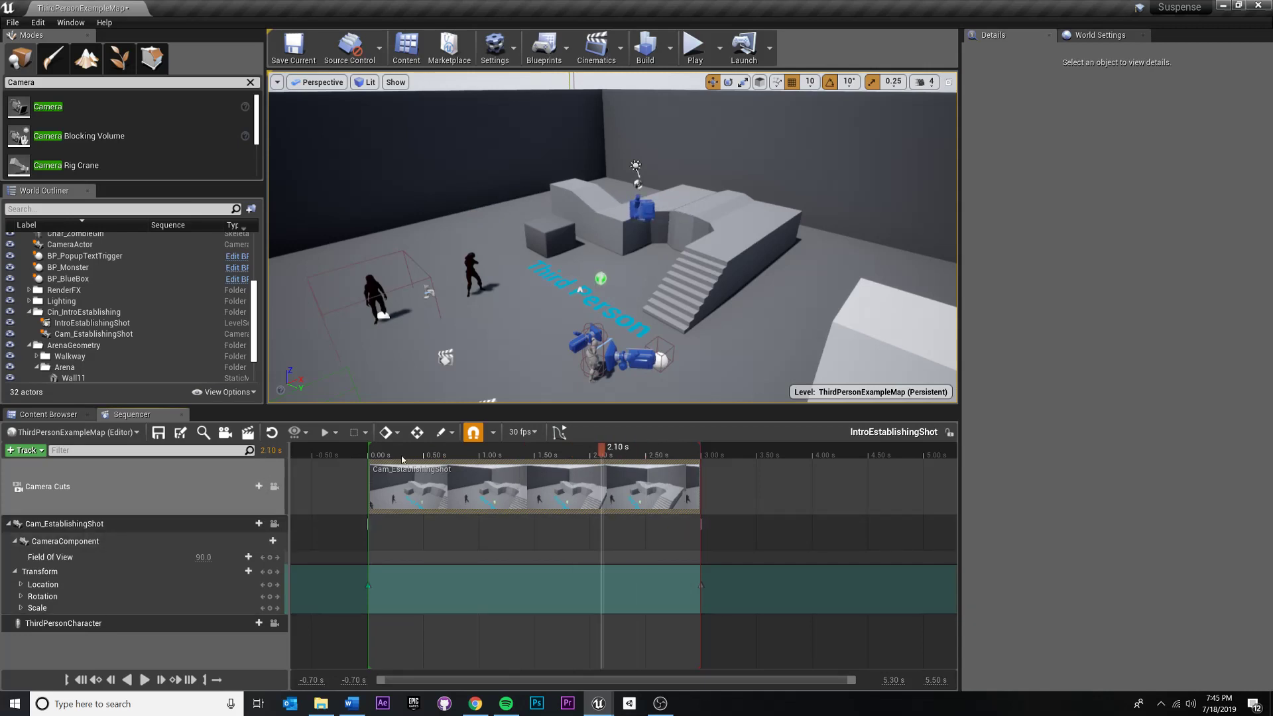
{"action": "mouse_move", "coordinate": [605, 457]}
{"action": "left_mouse_down"}
{"action": "mouse_move", "coordinate": [404, 455]}
{"action": "mouse_move", "coordinate": [690, 455]}
{"action": "mouse_move", "coordinate": [578, 452]}
{"action": "left_mouse_up"}
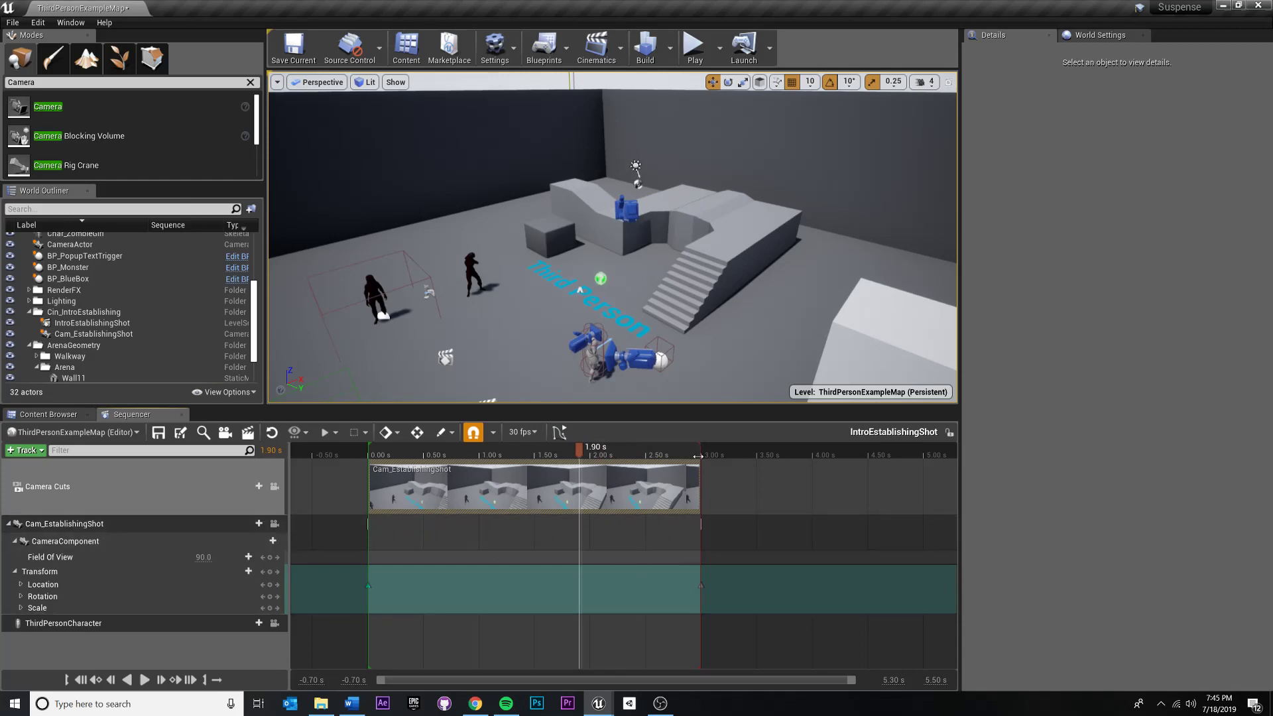
Step: Extend the playback range to 3.50 s and add a ThirdPersonCharacter camera cut starting at 3.00 s
{"action": "left_click_drag", "start_coordinate": [578, 451], "coordinate": [650, 415]}
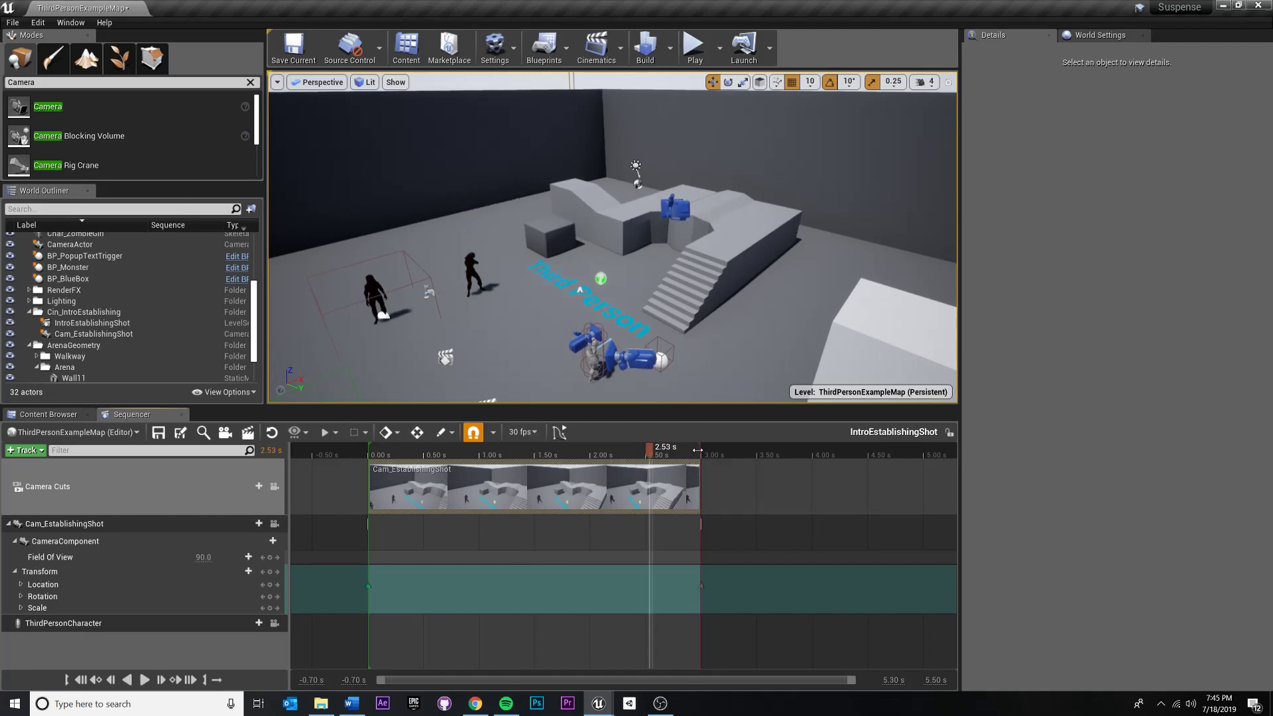
{"action": "left_click_drag", "start_coordinate": [697, 450], "coordinate": [759, 453]}
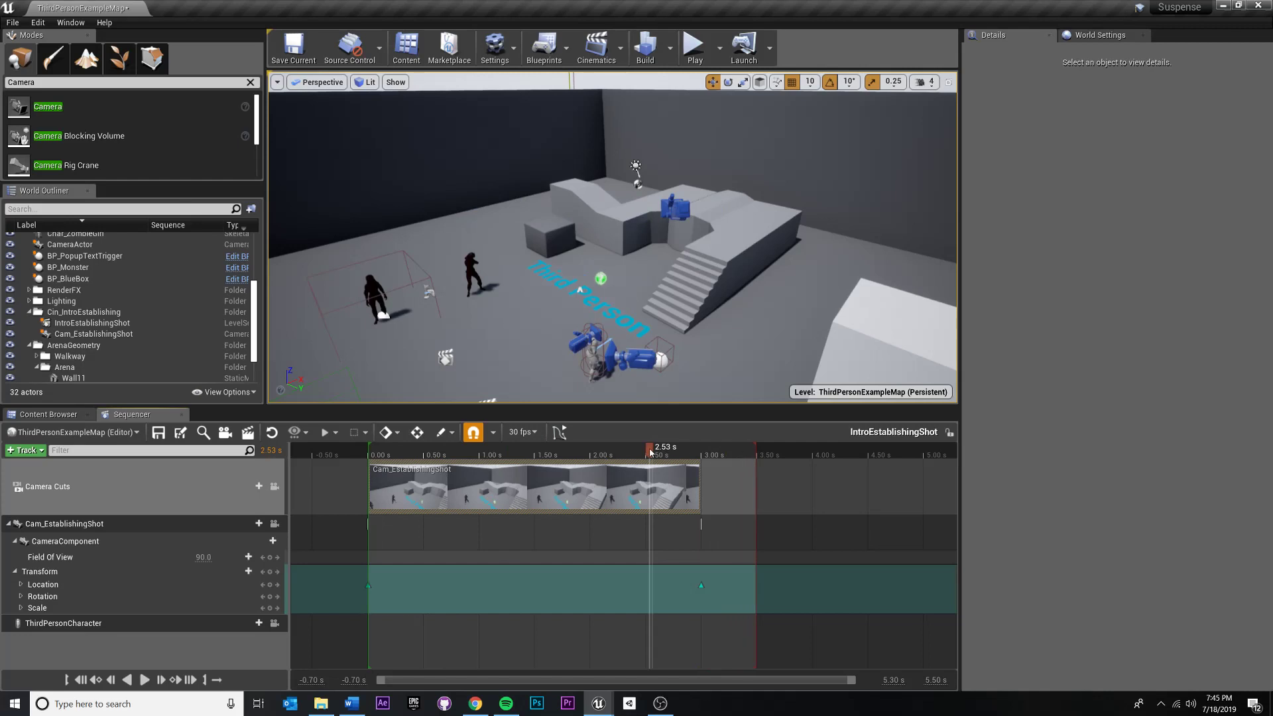
{"action": "left_click_drag", "start_coordinate": [649, 452], "coordinate": [701, 454]}
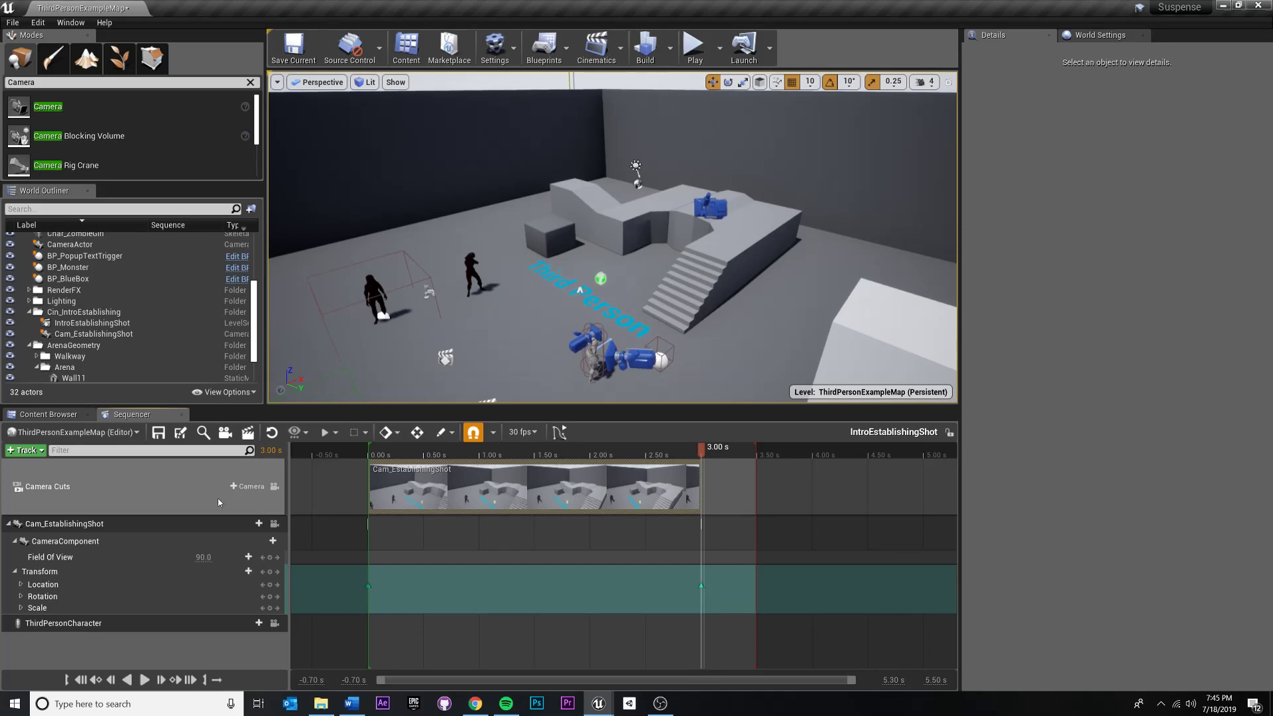
{"action": "left_click", "coordinate": [249, 486]}
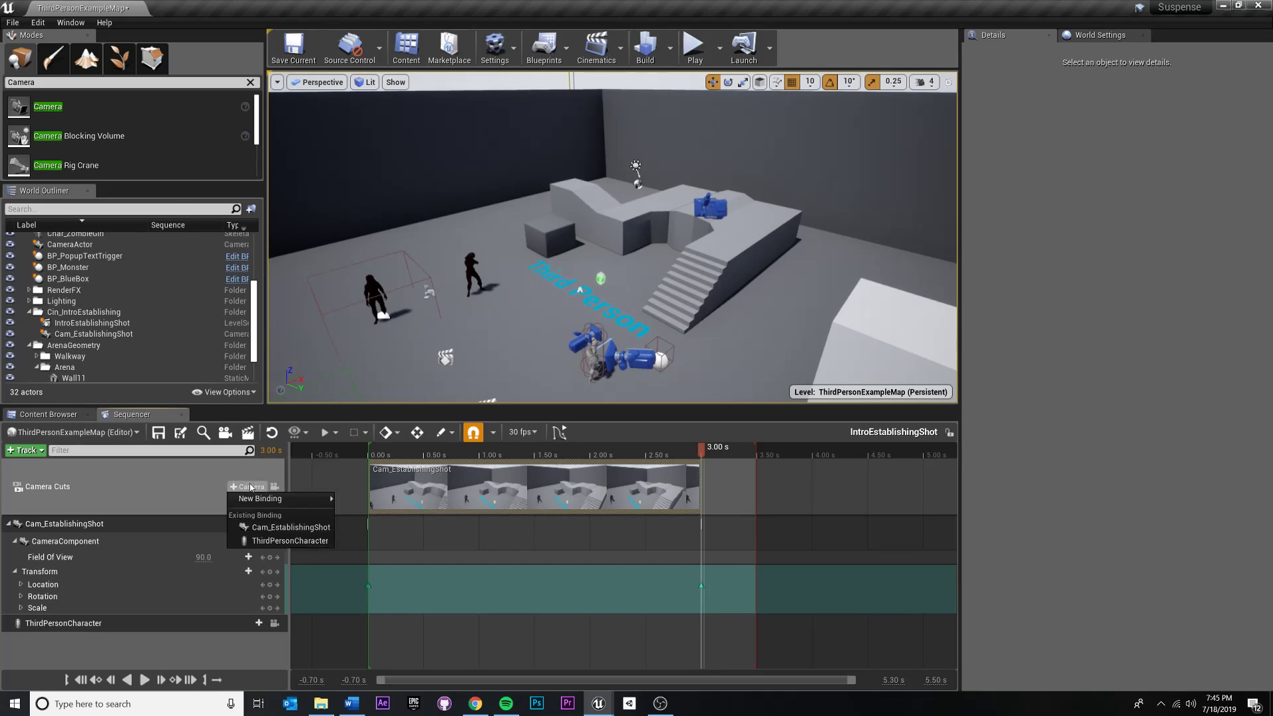
{"action": "left_click", "coordinate": [284, 541]}
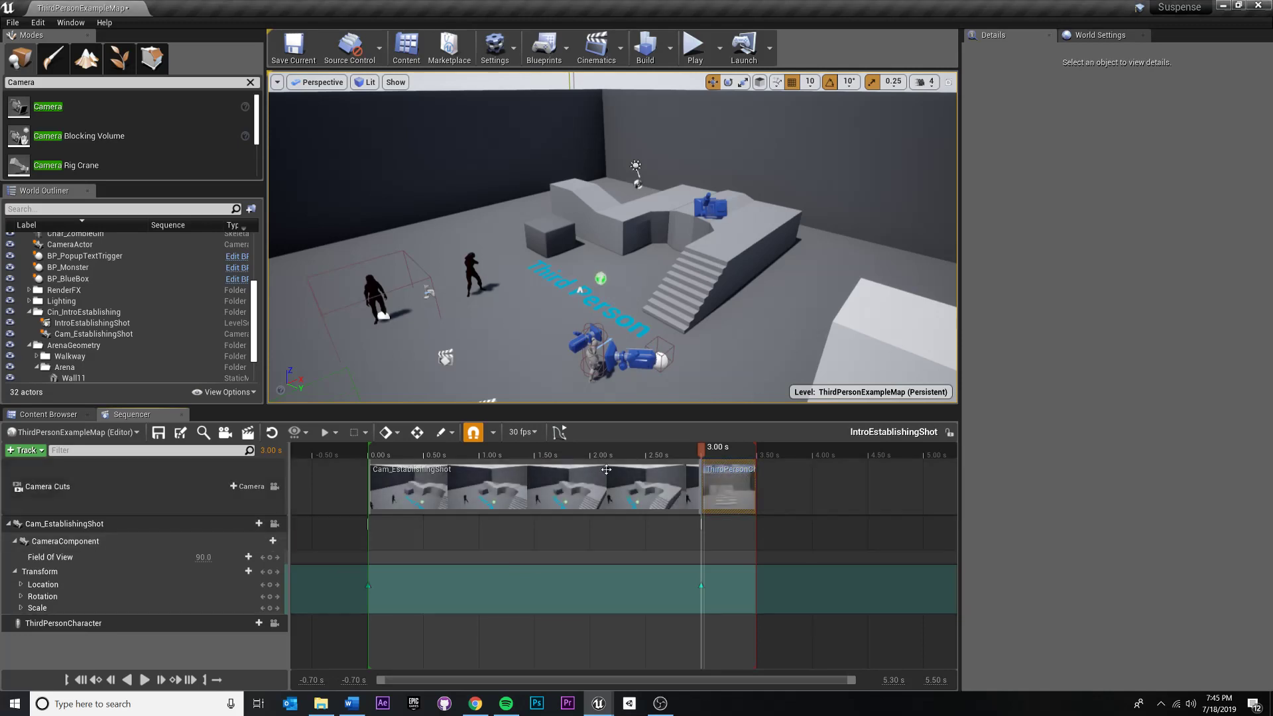
Step: Trim the ThirdPersonCharacter camera cut to a single frame right after 3.00 s
{"action": "mouse_move", "coordinate": [702, 451]}
{"action": "left_mouse_down"}
{"action": "mouse_move", "coordinate": [682, 452]}
{"action": "mouse_move", "coordinate": [704, 452]}
{"action": "left_mouse_up"}
{"action": "scroll", "coordinate": [752, 481], "scroll_direction": "up", "scroll_amount": 5, "text": "ctrl"}
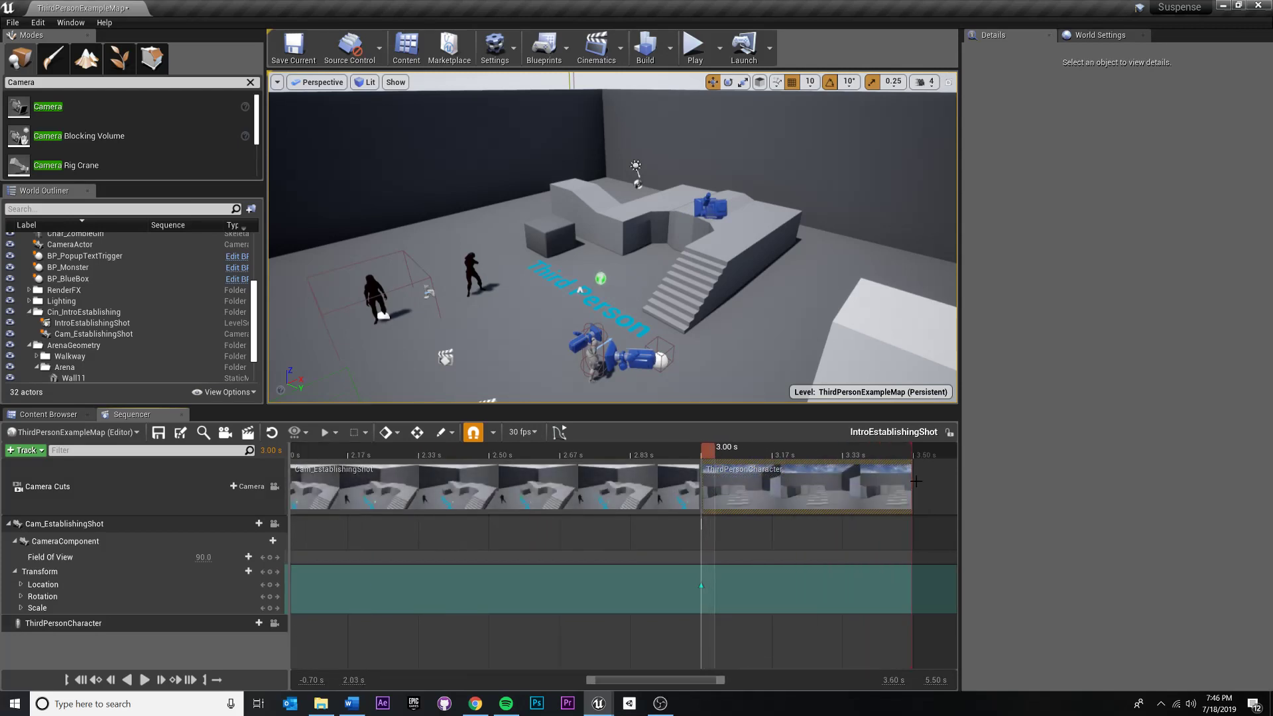
{"action": "left_click_drag", "start_coordinate": [912, 481], "coordinate": [714, 495]}
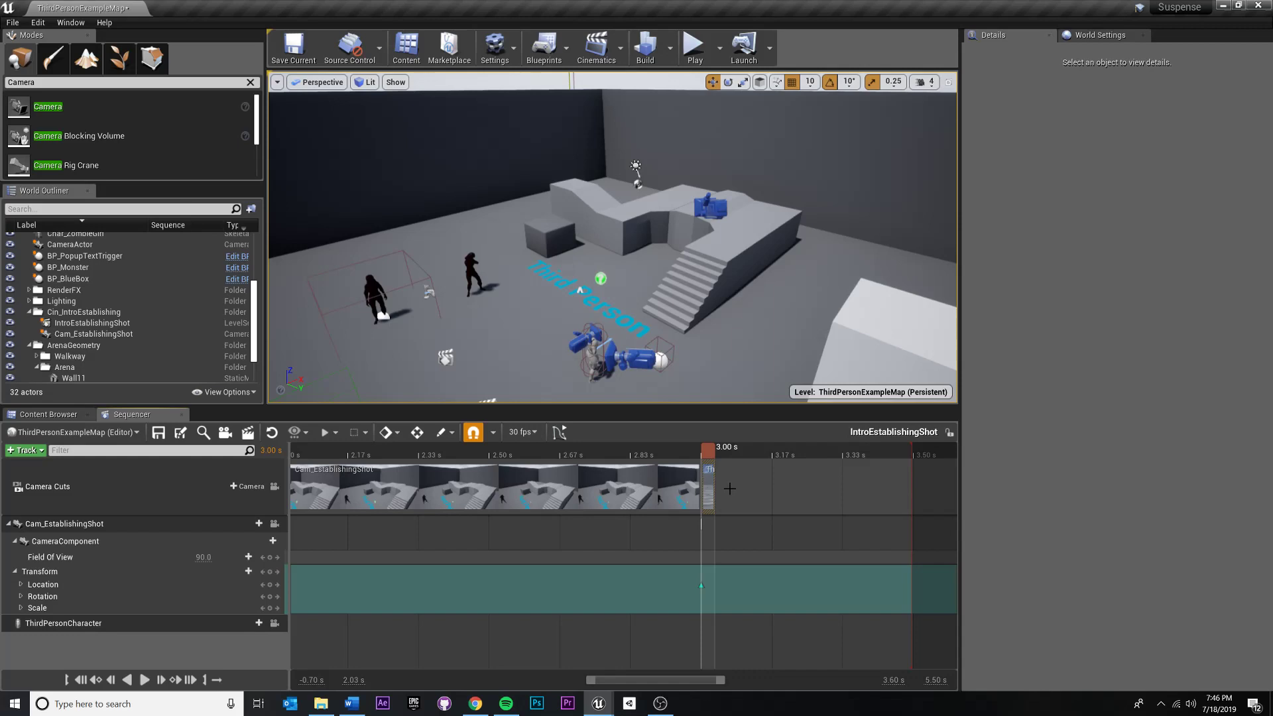
{"action": "scroll", "coordinate": [730, 489], "scroll_direction": "down", "scroll_amount": 5}
Step: Shorten the playback range to end at 3.03 s, directly after the one-frame ThirdPersonCharacter cut, and scrub to that end
{"action": "left_click", "coordinate": [656, 458]}
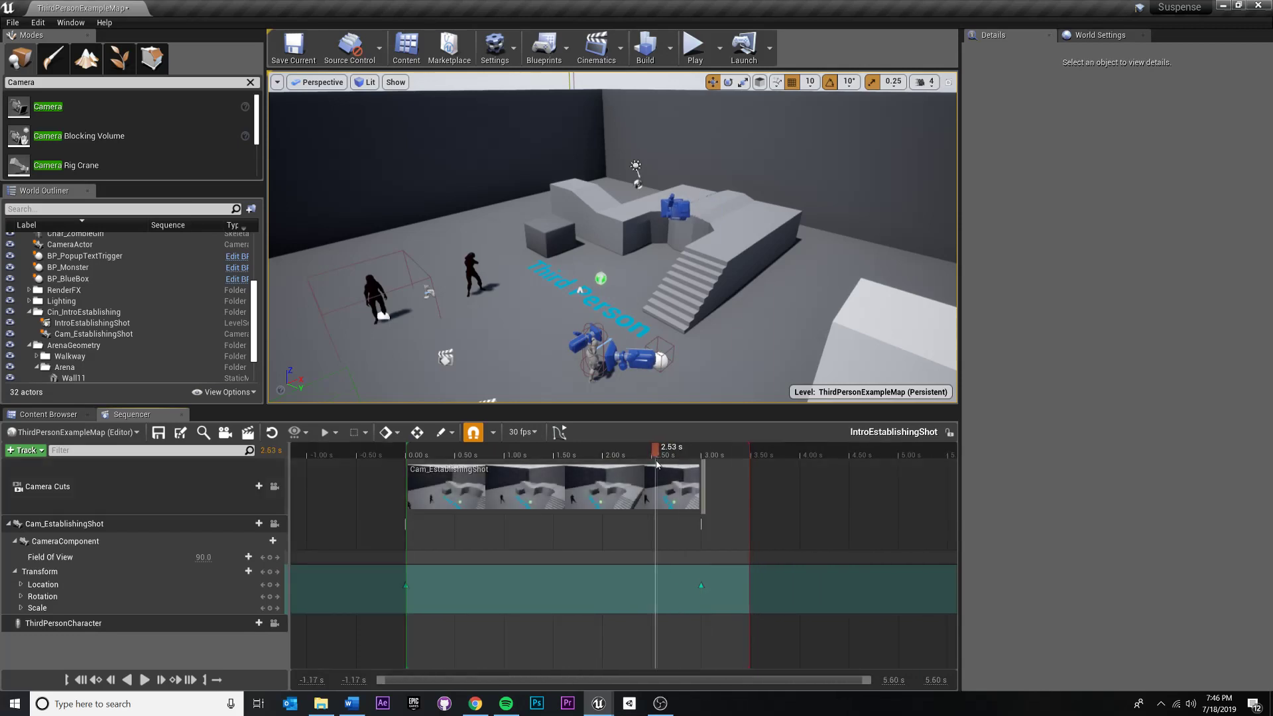
{"action": "left_click_drag", "start_coordinate": [749, 451], "coordinate": [712, 454]}
{"action": "scroll", "coordinate": [734, 477], "scroll_direction": "up", "scroll_amount": 4}
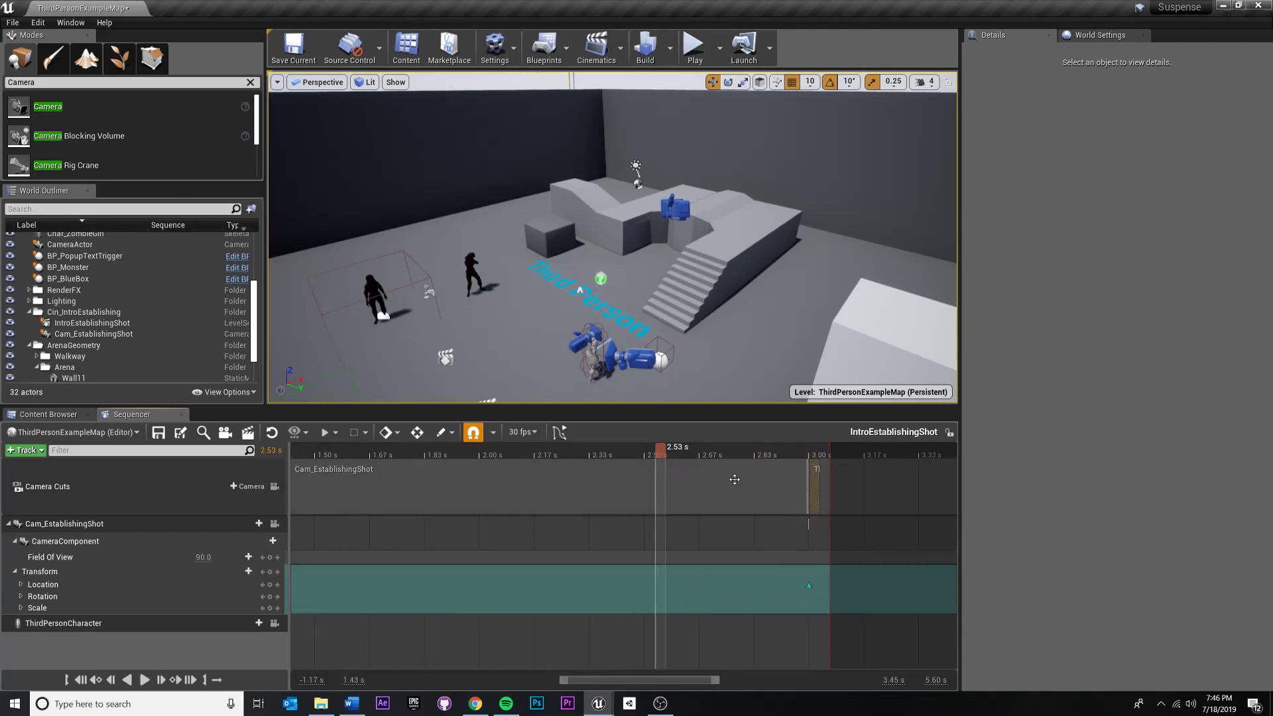
{"action": "mouse_move", "coordinate": [850, 454]}
{"action": "left_mouse_down"}
{"action": "mouse_move", "coordinate": [830, 455]}
{"action": "mouse_move", "coordinate": [842, 454]}
{"action": "left_mouse_up"}
{"action": "left_click_drag", "start_coordinate": [660, 467], "coordinate": [782, 460]}
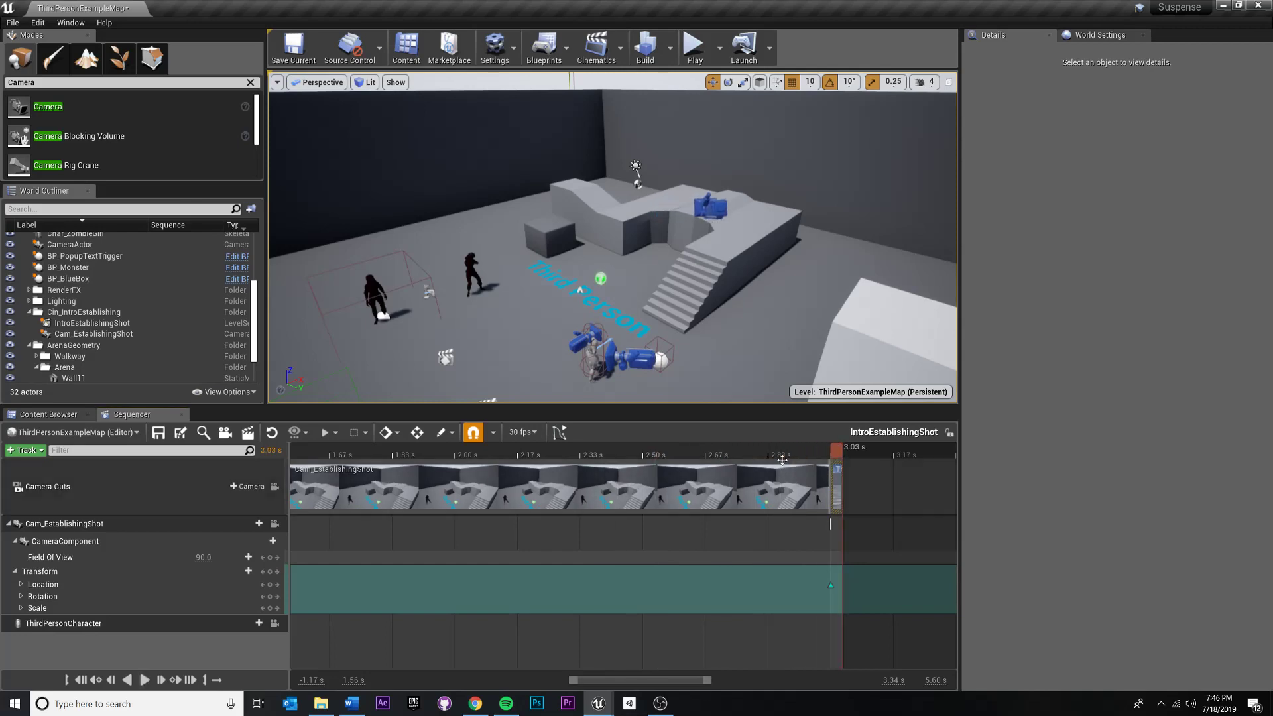
Step: Play the sequence from 0.00 s to check the shortened shot with the one-frame ThirdPersonCharacter cut at its end
{"action": "key", "text": "space"}
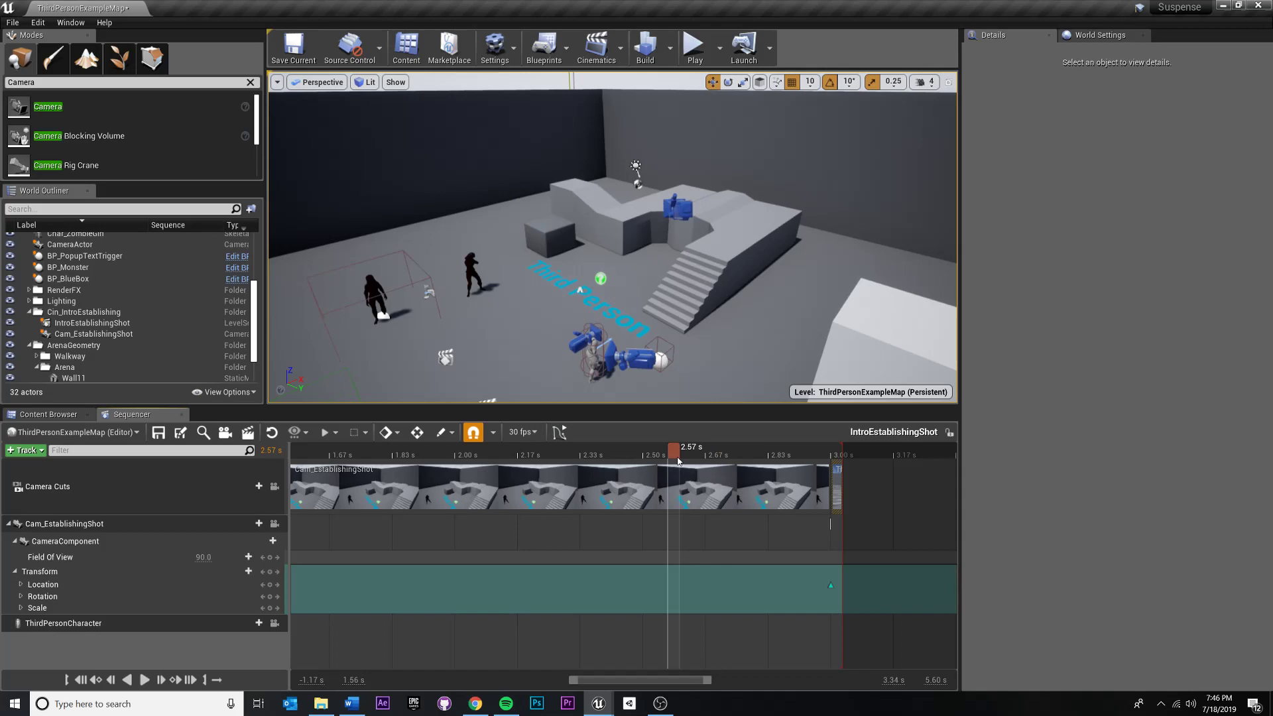
{"action": "scroll", "coordinate": [661, 472], "scroll_direction": "down", "scroll_amount": 6}
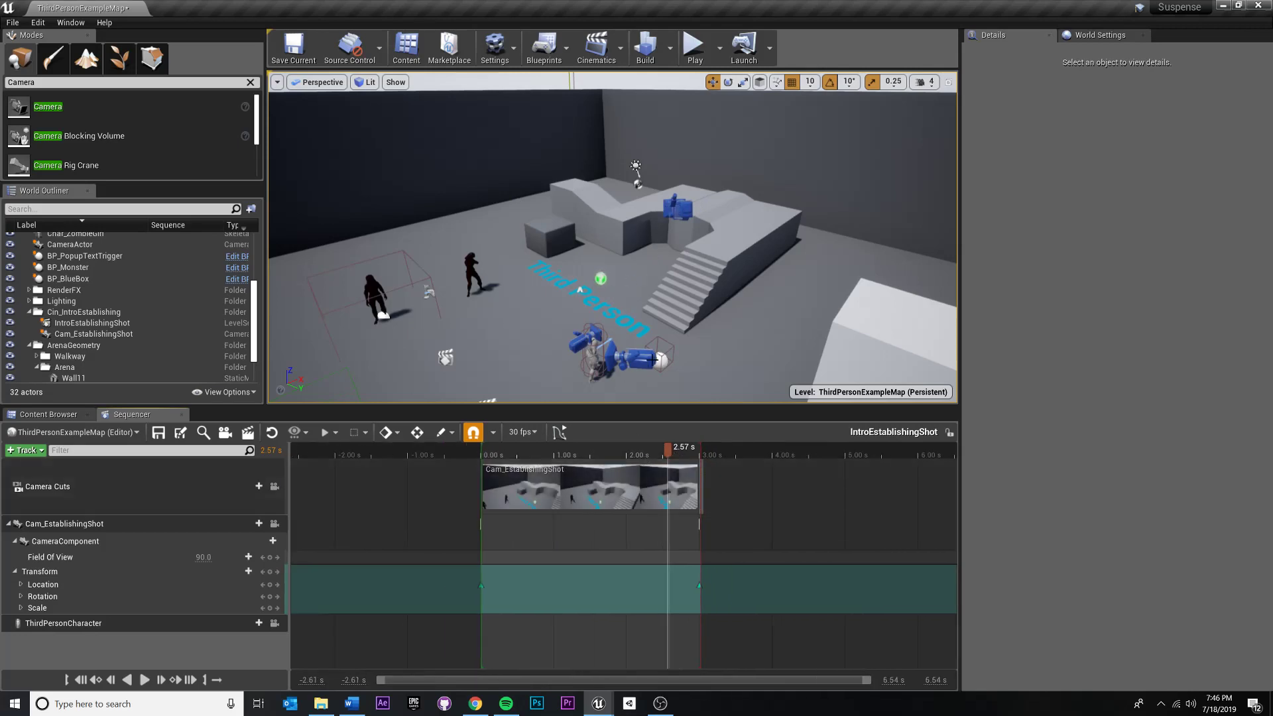
{"action": "key", "text": "space"}
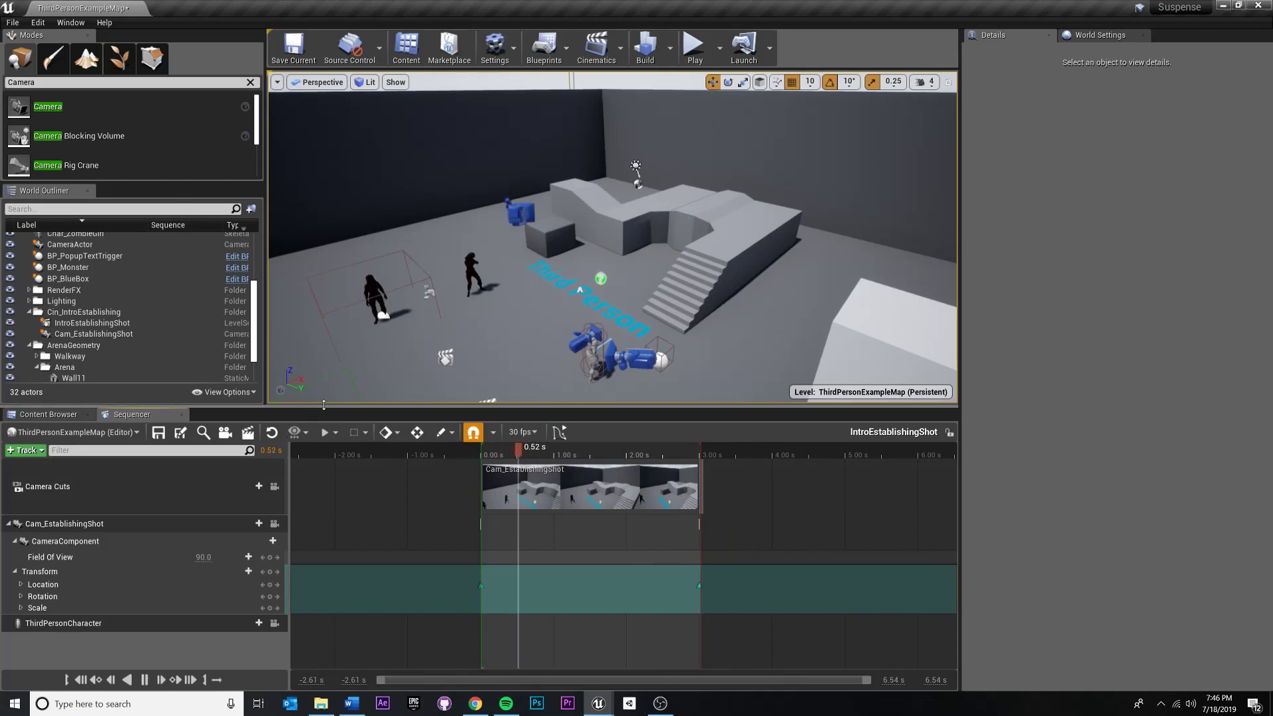
{"action": "scroll", "coordinate": [728, 472], "scroll_direction": "up", "scroll_amount": 4}
{"action": "key", "text": "space"}
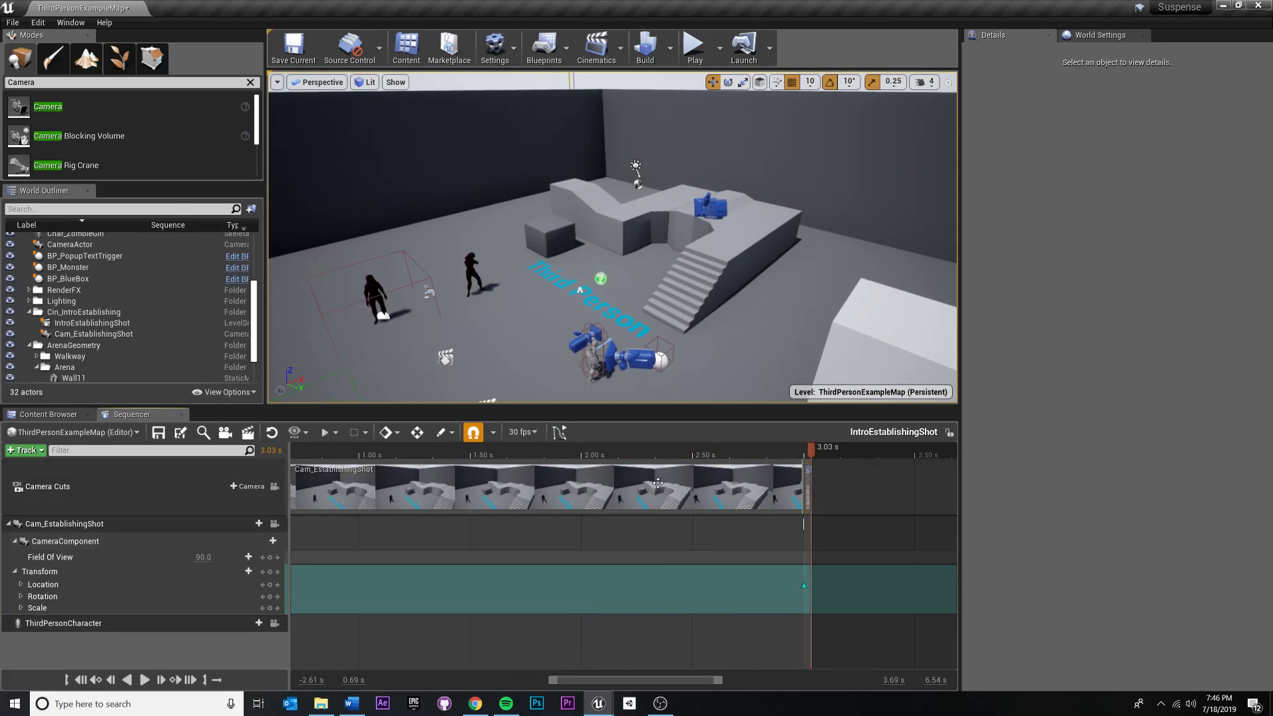
{"action": "scroll", "coordinate": [657, 484], "scroll_direction": "down", "scroll_amount": 4, "text": "ctrl"}
{"action": "left_click_drag", "start_coordinate": [697, 448], "coordinate": [235, 435]}
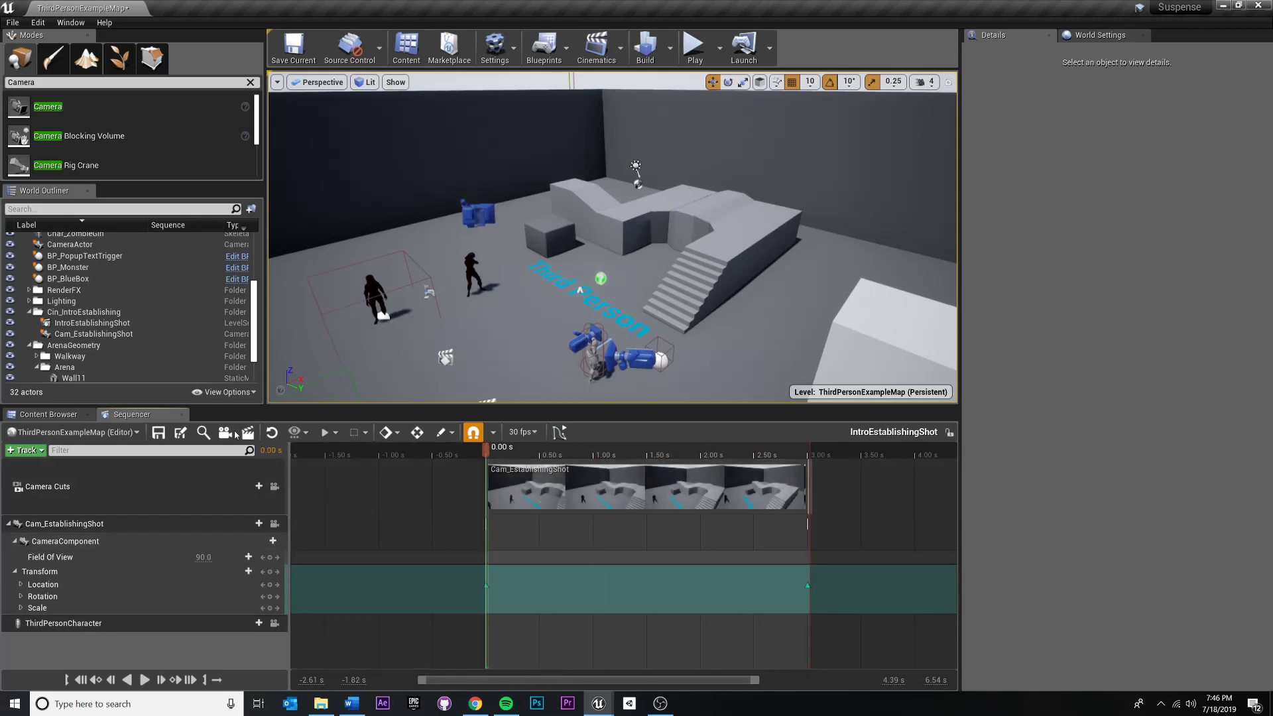
{"action": "key", "text": "space"}
{"action": "key", "text": "space"}
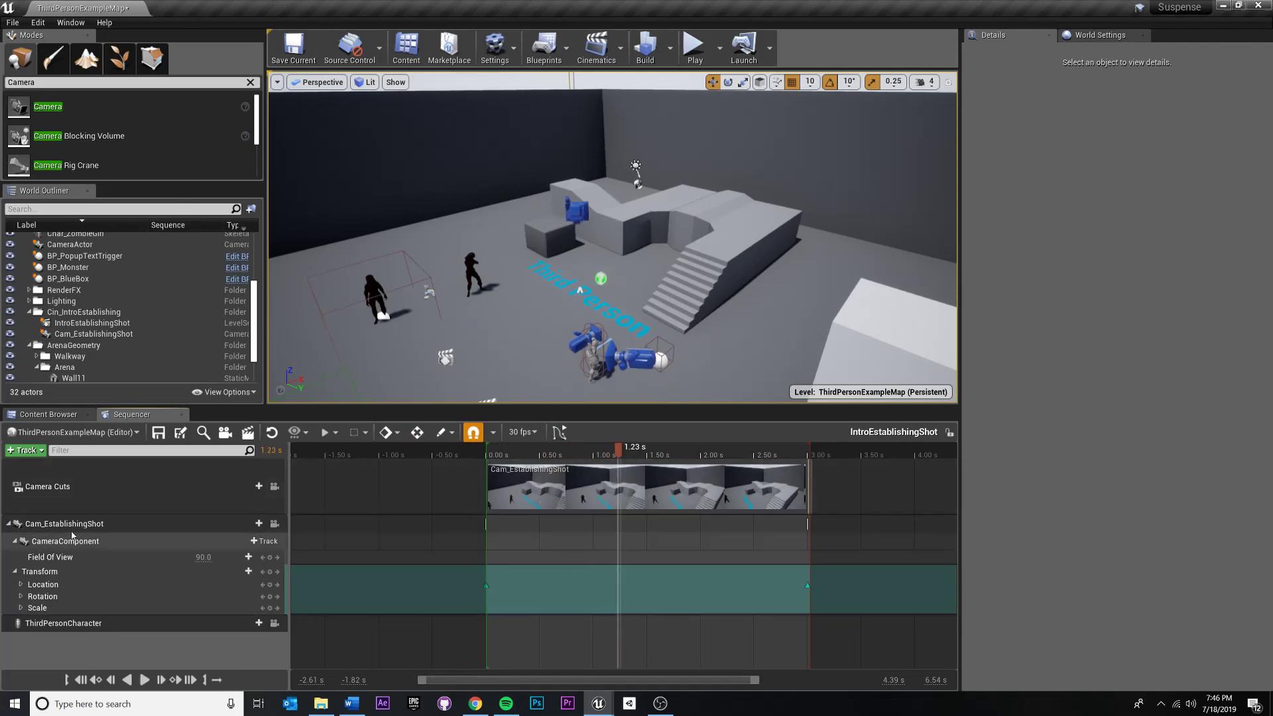
Step: Compare the Cam_EstablishingShot and ThirdPersonCharacter camera previews, replaying the sequence with the Cam_EstablishingShot track selected
{"action": "left_click", "coordinate": [75, 527]}
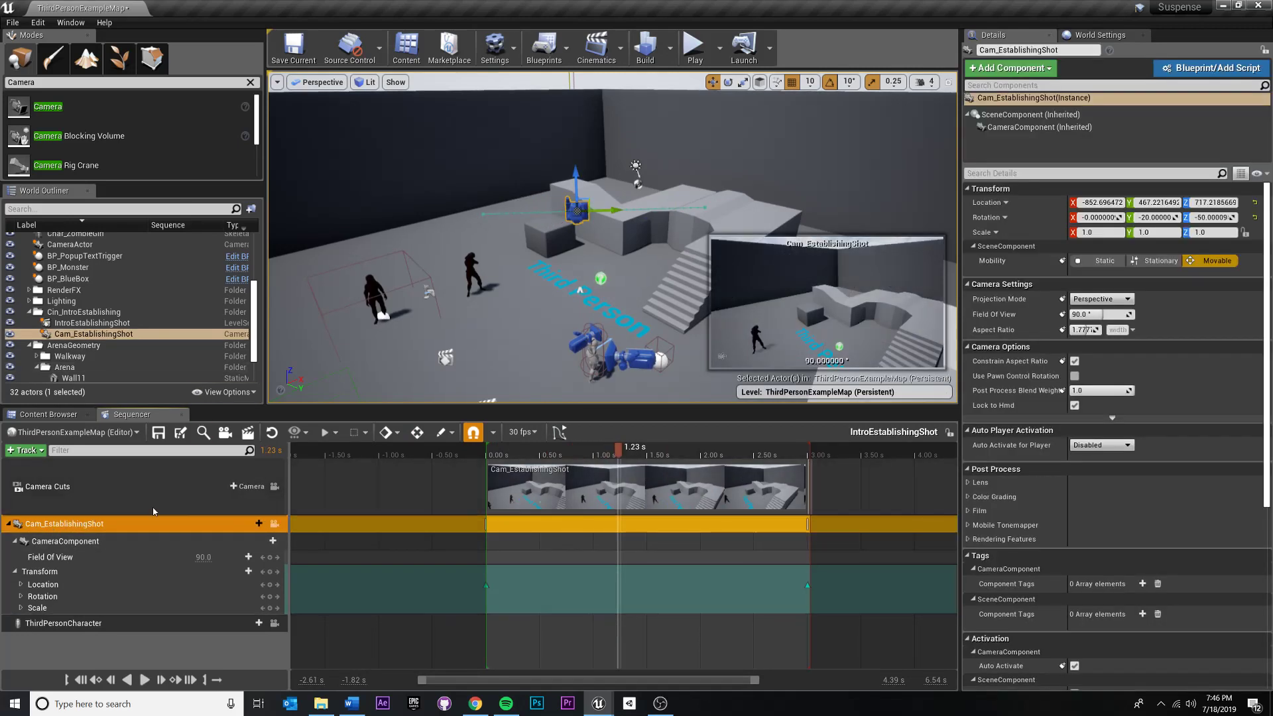
{"action": "key", "text": "space"}
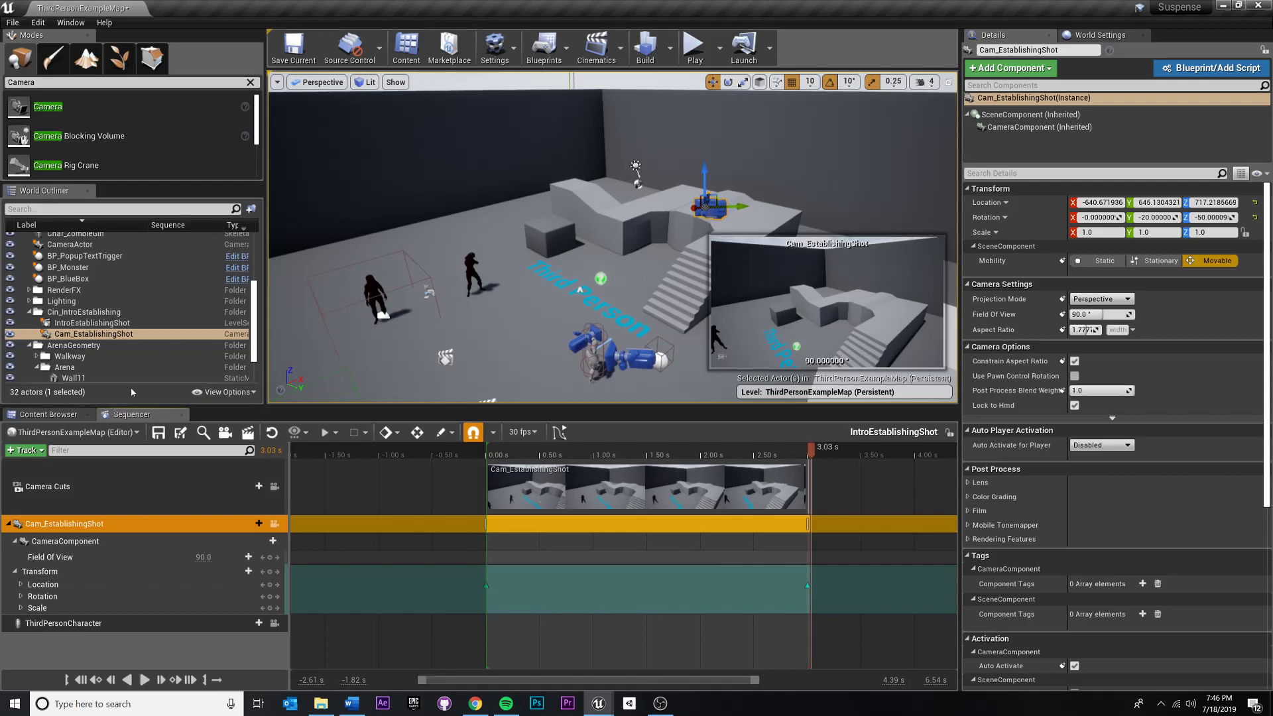
{"action": "left_click", "coordinate": [97, 625]}
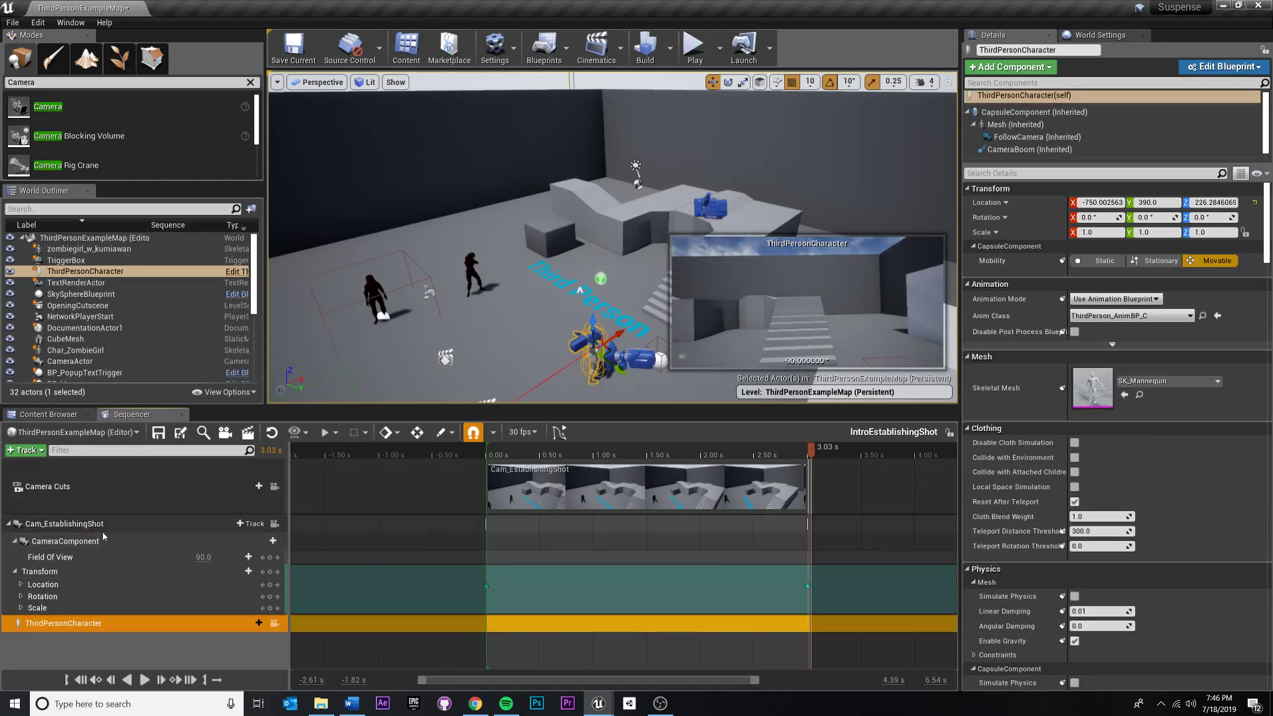
{"action": "left_click", "coordinate": [108, 525]}
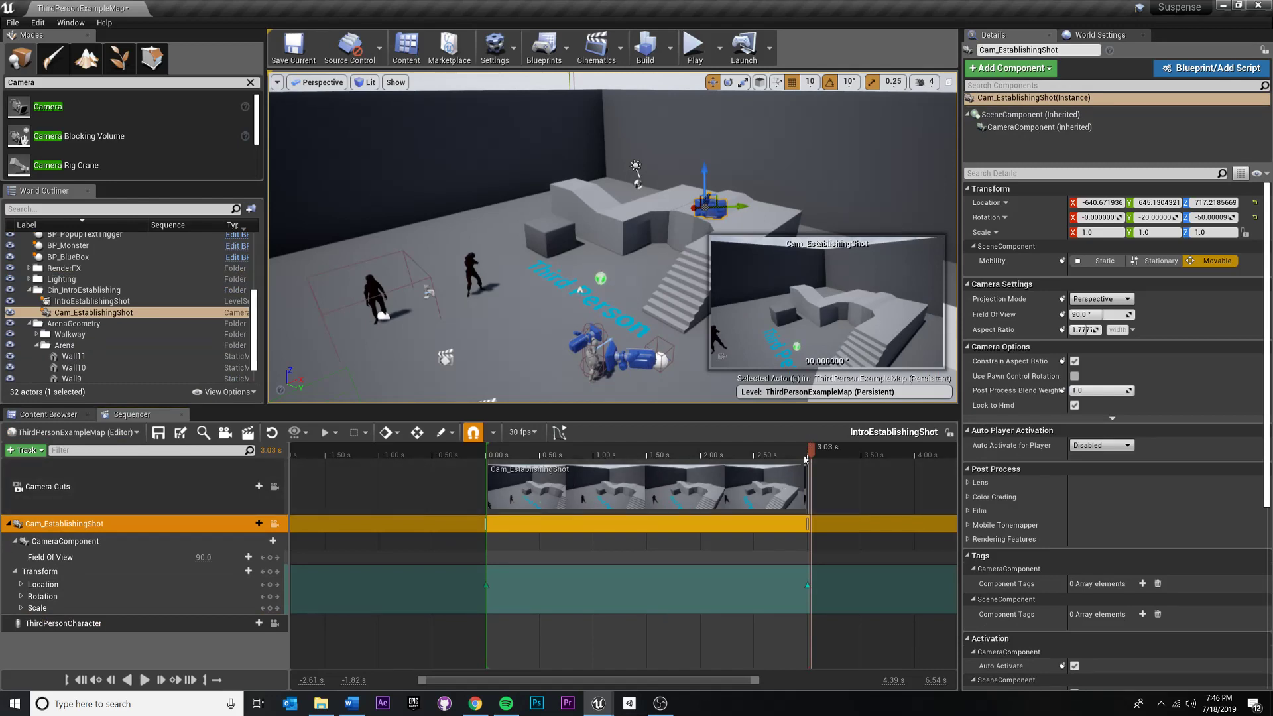
{"action": "left_click_drag", "start_coordinate": [806, 456], "coordinate": [478, 446]}
{"action": "key", "text": "space"}
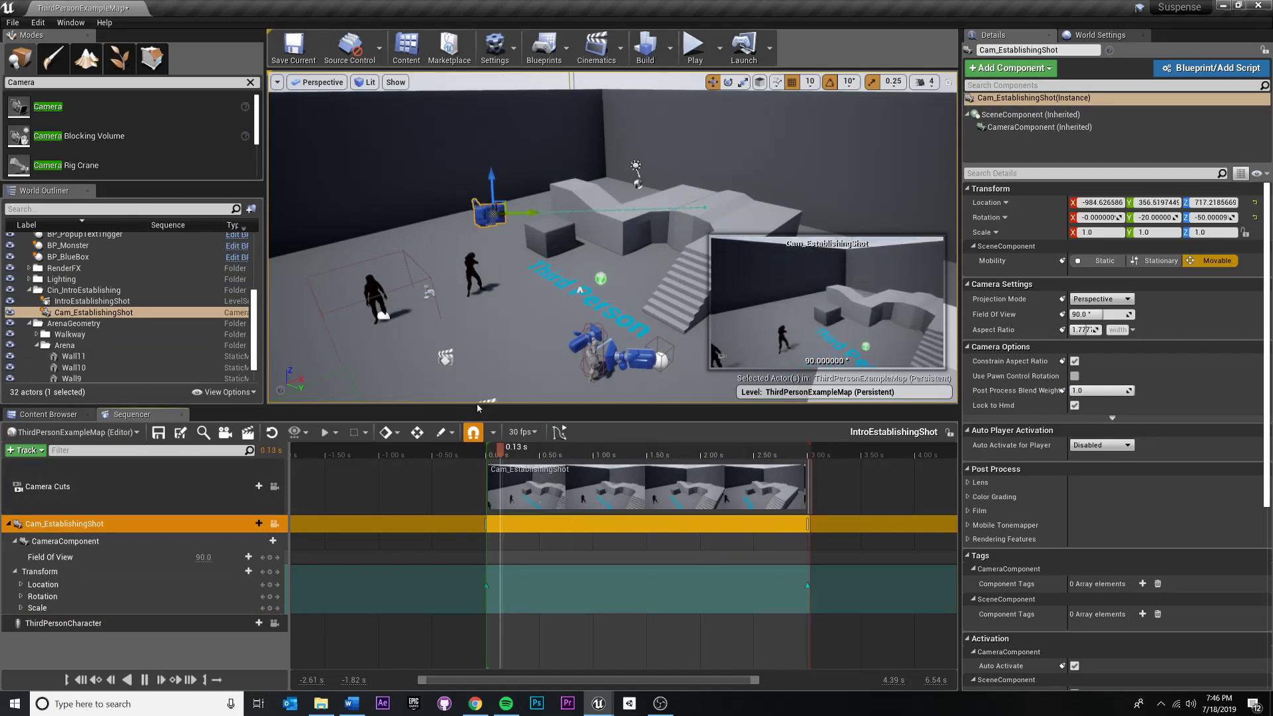
{"action": "key", "text": "space"}
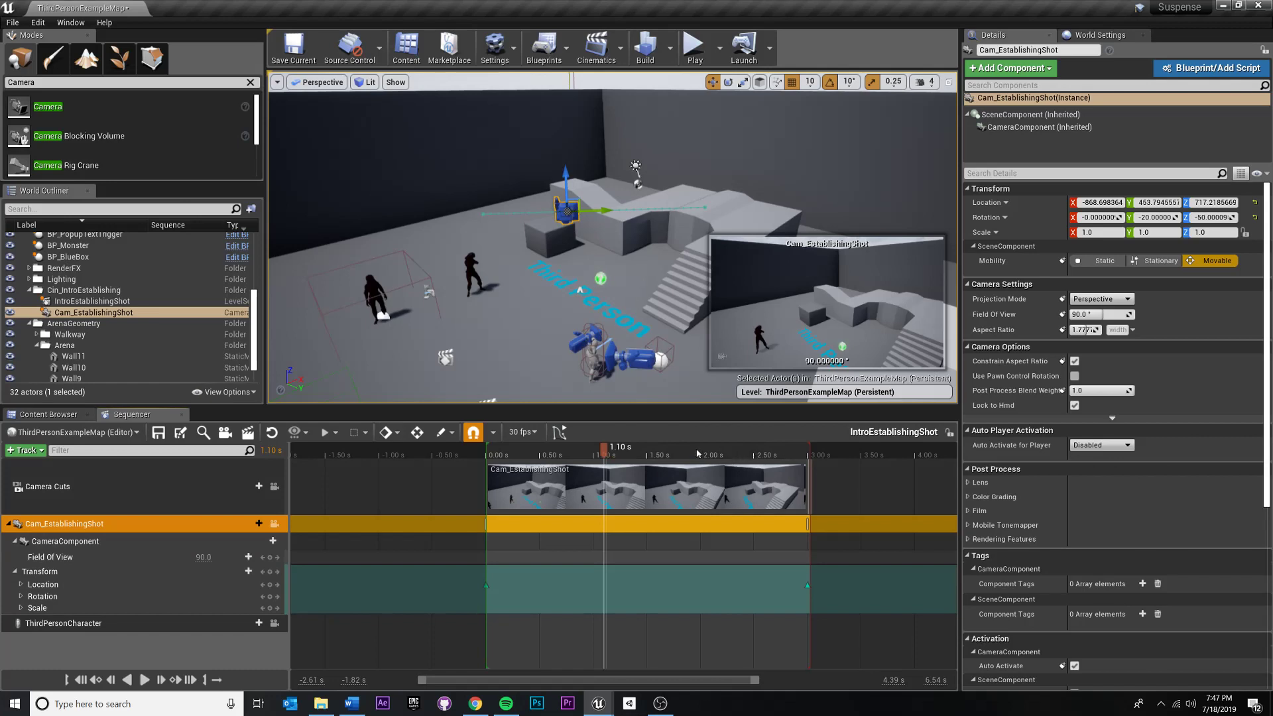
Step: Replay and scrub the sequence from 0.00 s to review the Cam_EstablishingShot move in its preview
{"action": "left_click_drag", "start_coordinate": [700, 454], "coordinate": [455, 408]}
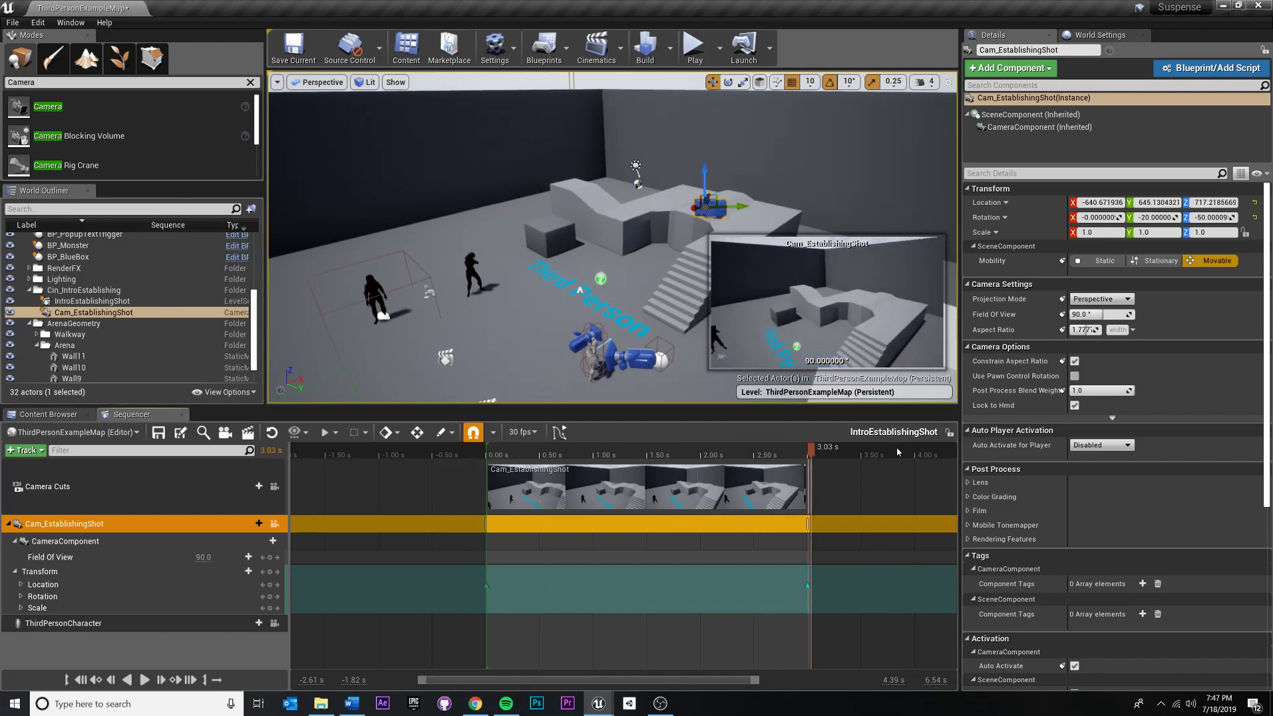
{"action": "key", "text": "space"}
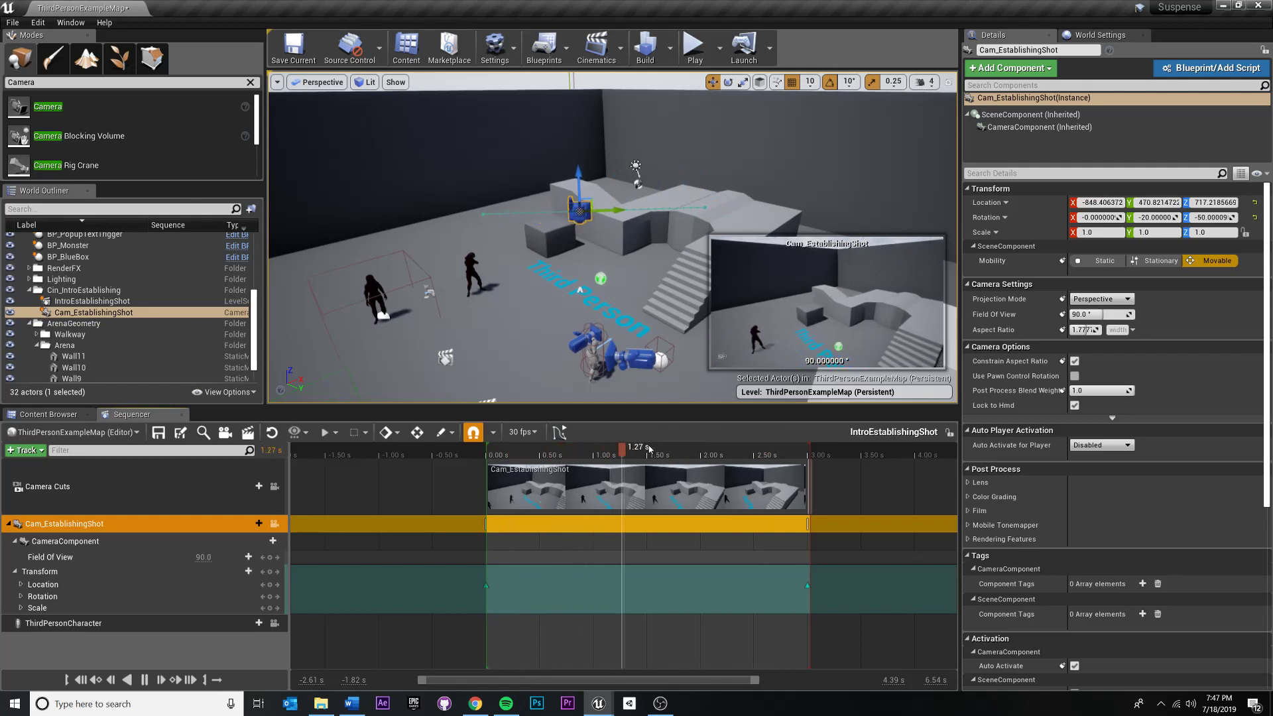
{"action": "key", "text": "space"}
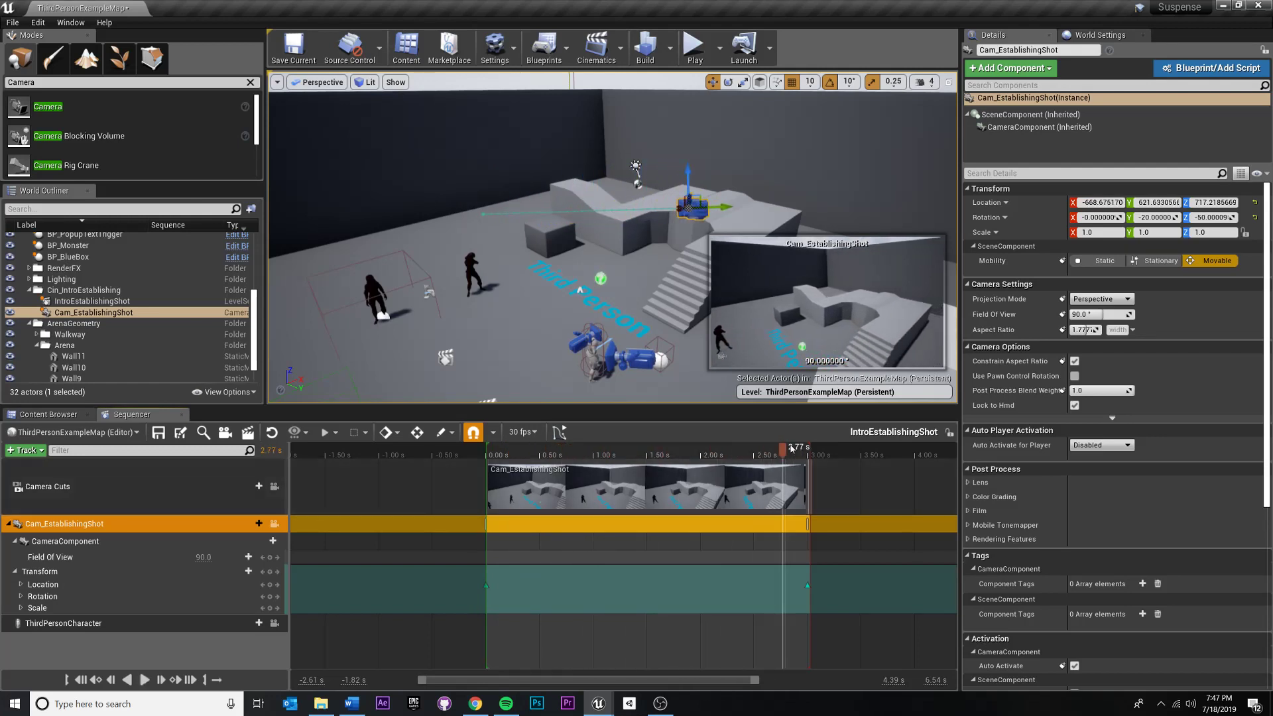
{"action": "left_click_drag", "start_coordinate": [790, 447], "coordinate": [747, 462]}
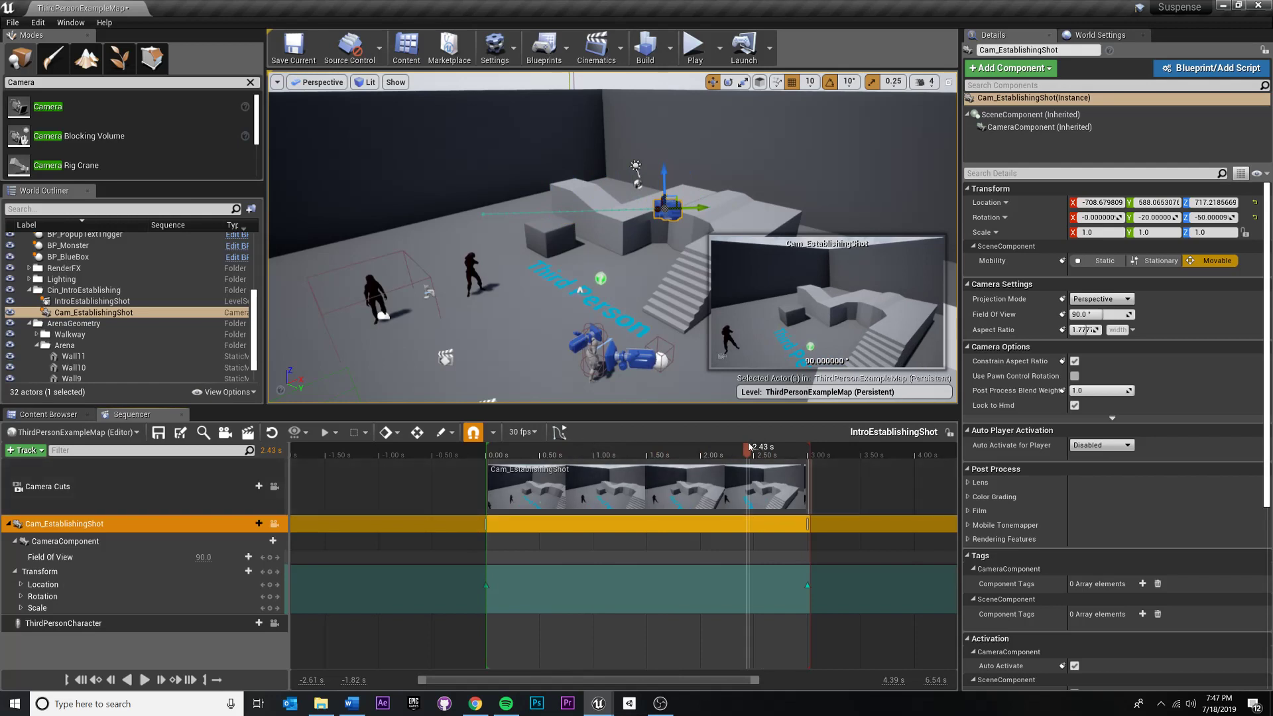
{"action": "left_click", "coordinate": [488, 450]}
{"action": "key", "text": "space"}
{"action": "key", "text": "space"}
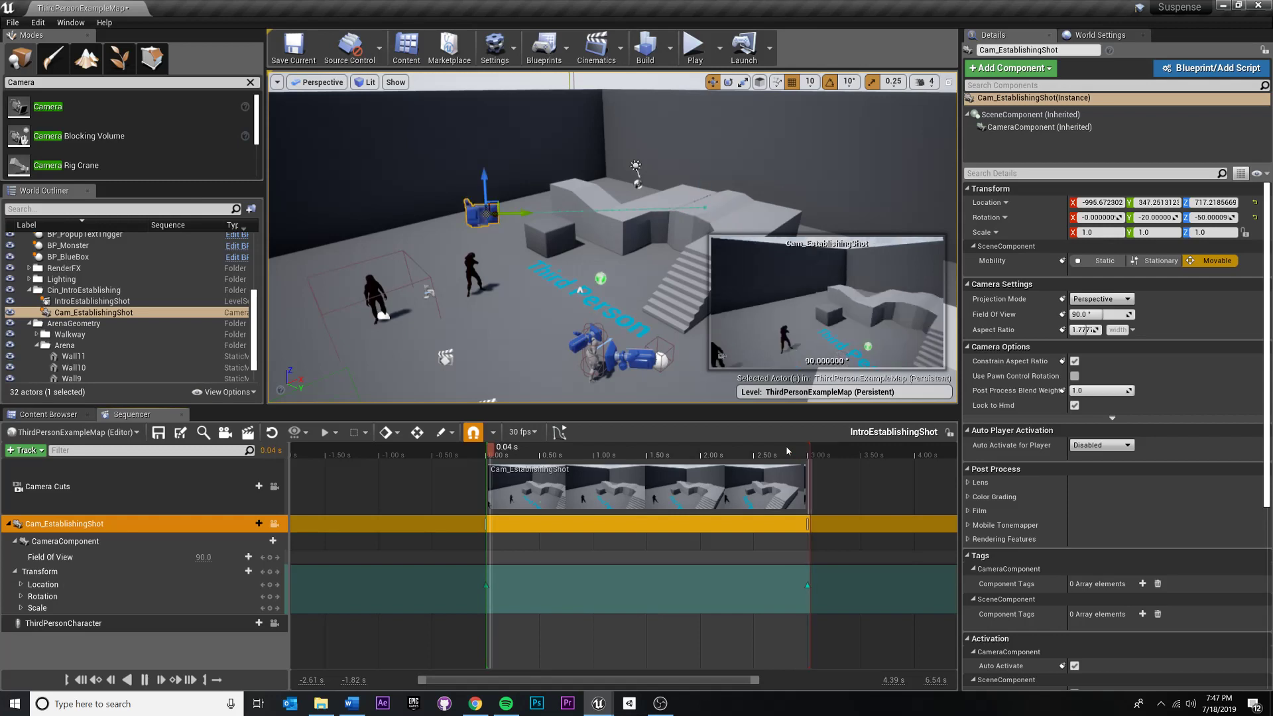
{"action": "left_click_drag", "start_coordinate": [574, 448], "coordinate": [504, 449]}
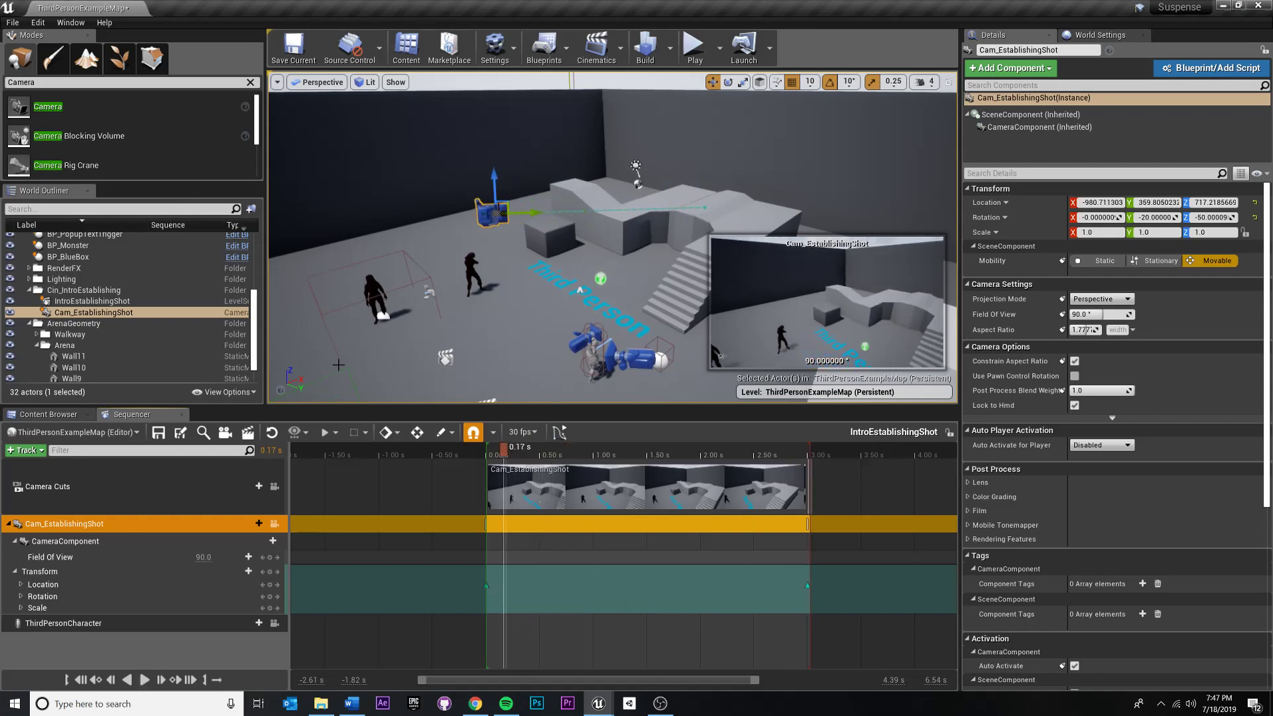